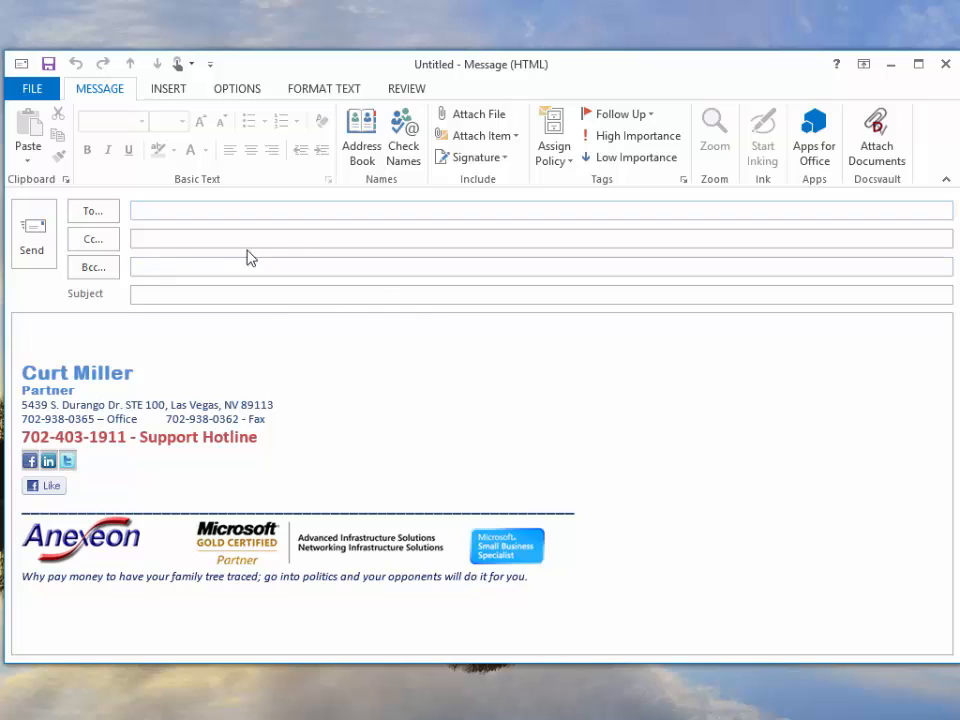
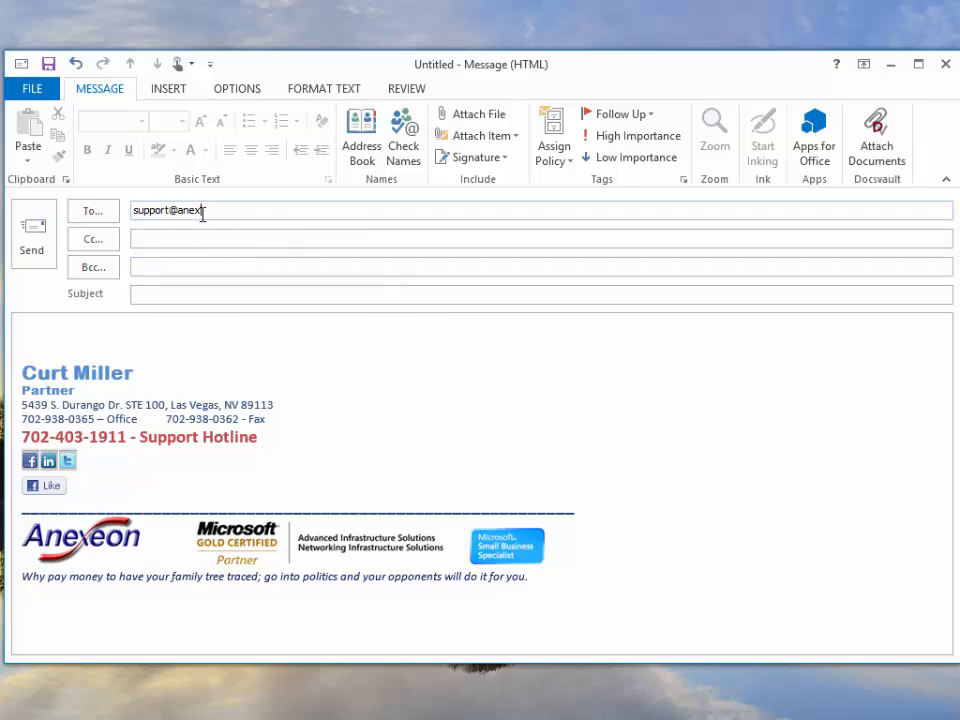
# Draft an email to the support address, subject 'MyPhone acces', requesting myPhone portal login information, then close it.
pyautogui.press('Tab')
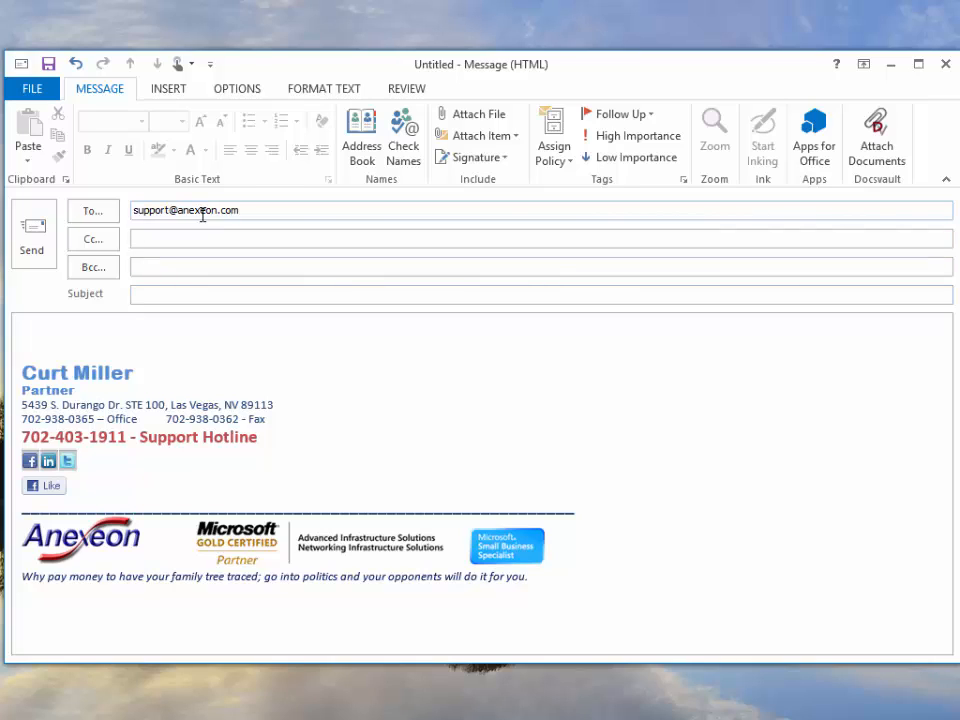
pyautogui.press('Tab')
pyautogui.press('Tab')
pyautogui.write('MyPhone acces')
pyautogui.press('Tab')
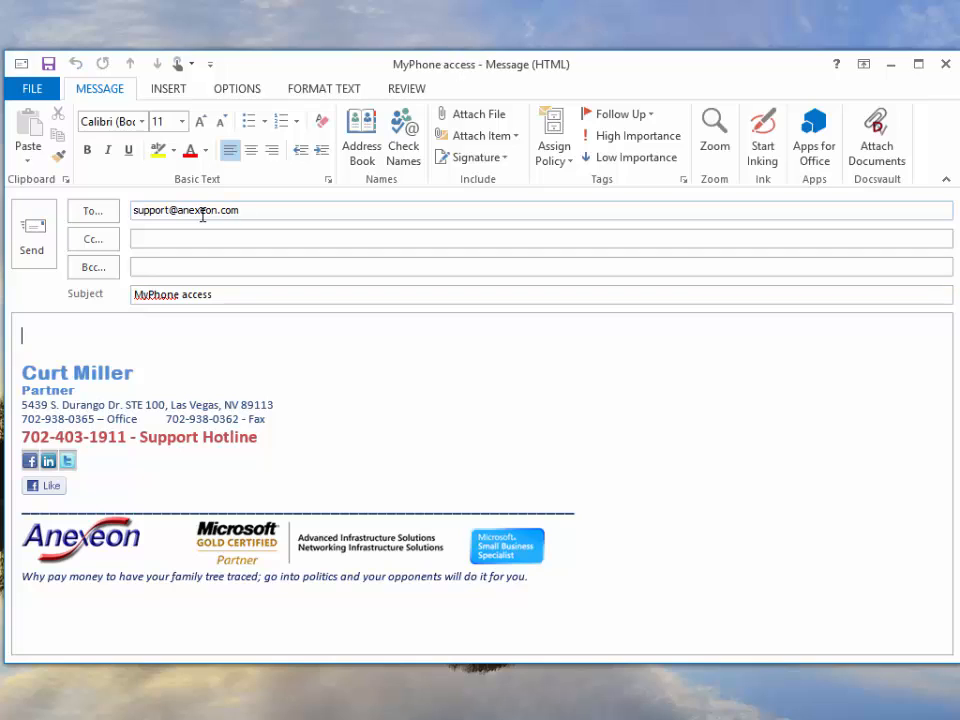
pyautogui.write('Please ge')
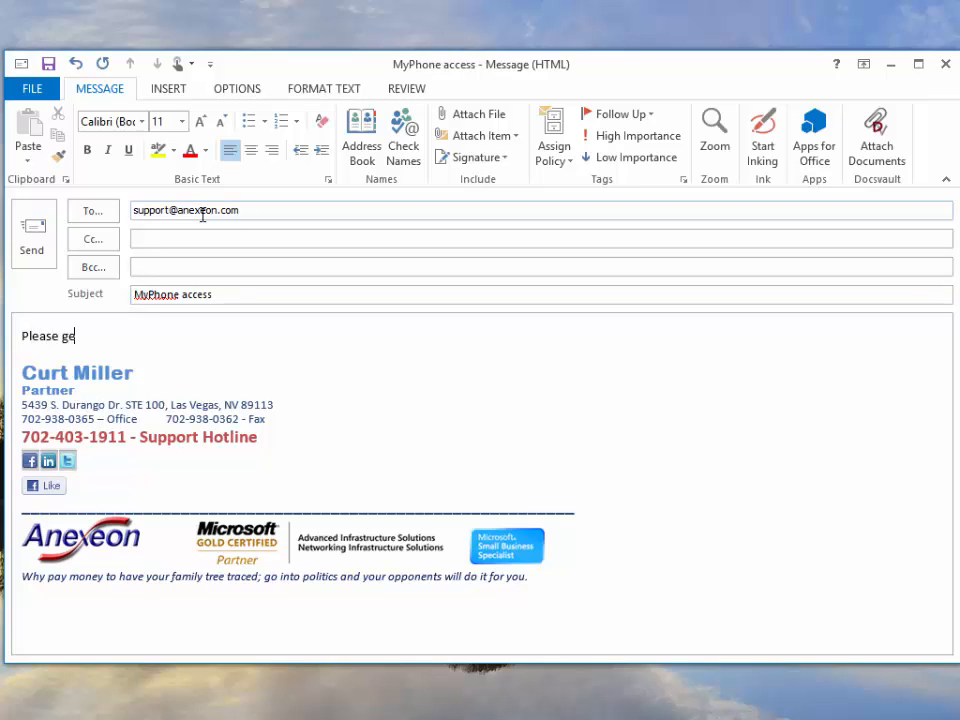
pyautogui.write('t me my login information f')
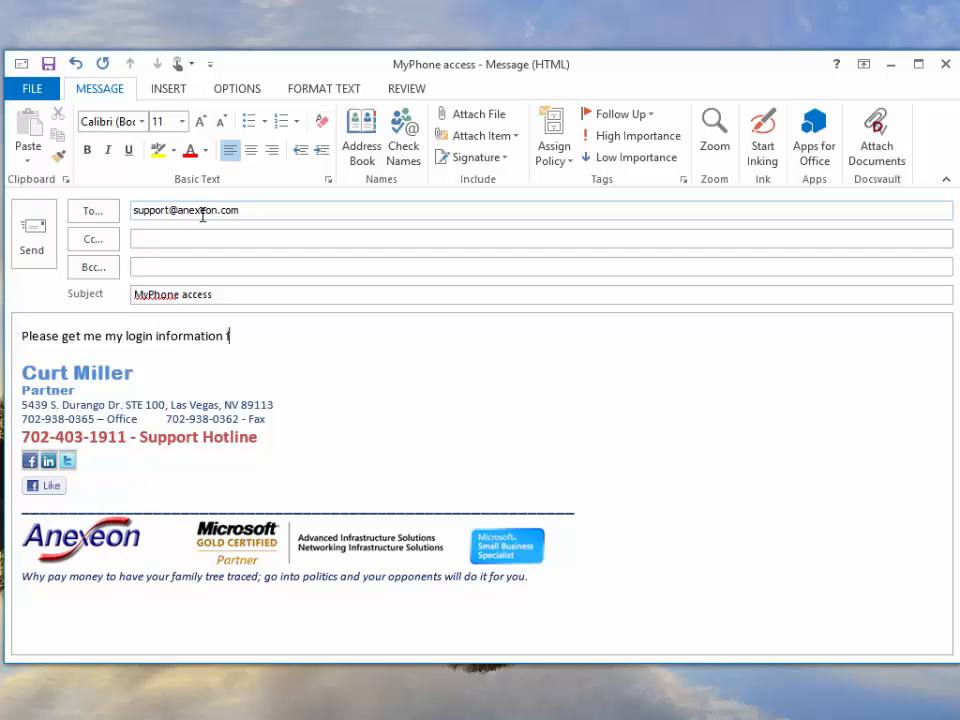
pyautogui.write('or the myPhone ')
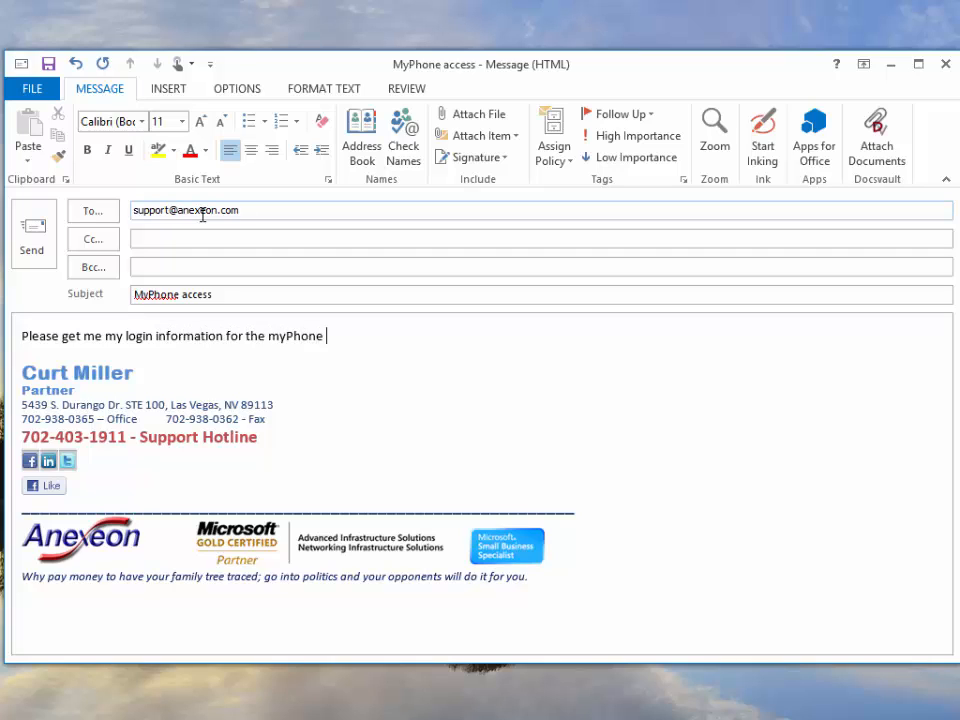
pyautogui.write('portal.')
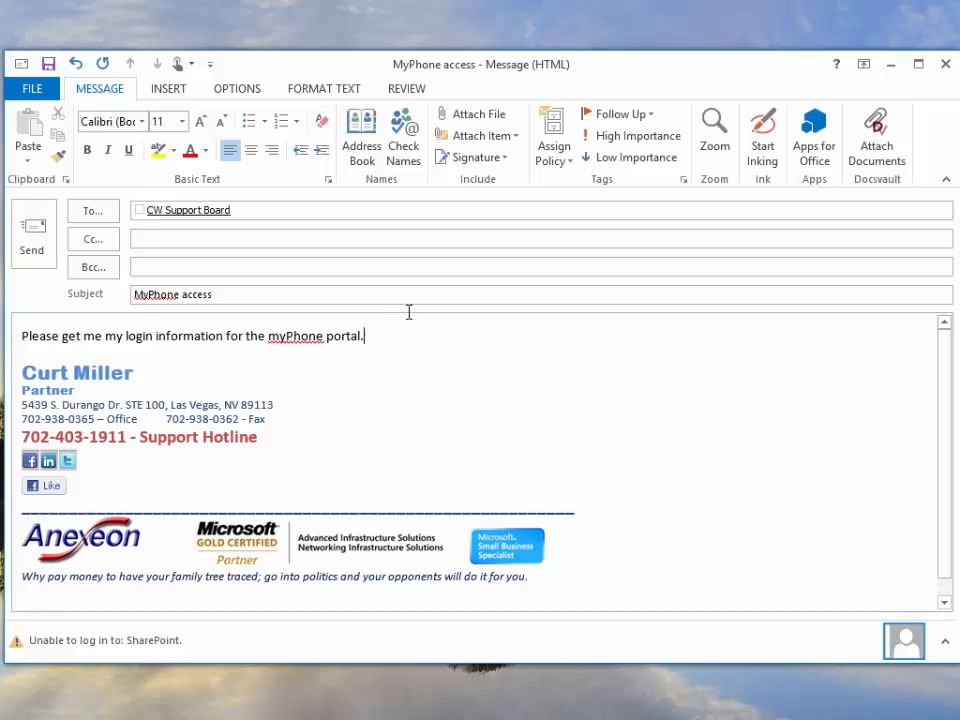
pyautogui.click(946, 65)
# Discard the draft unsaved and load myphone.anexeon.com in Internet Explorer.
pyautogui.click(338, 521)
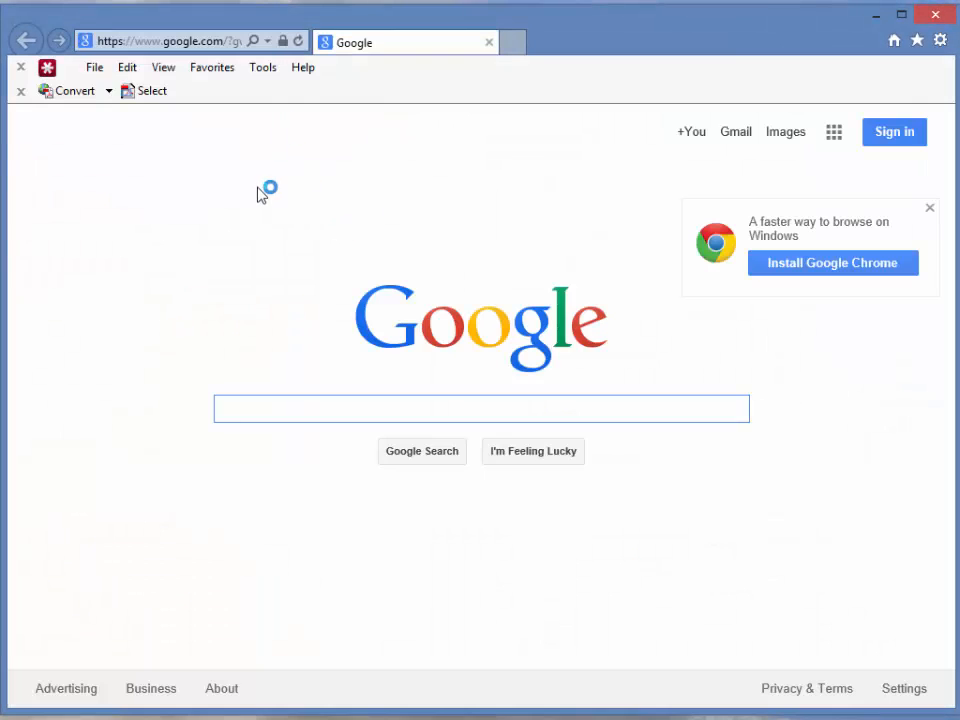
pyautogui.click(177, 44)
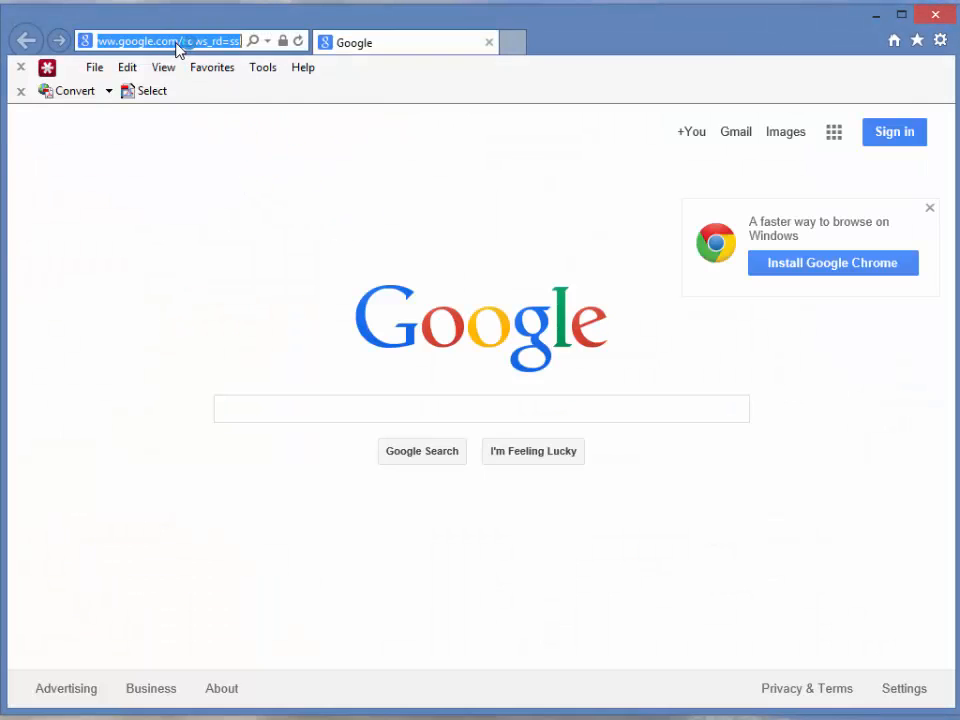
pyautogui.write('myphone.anexeon.com/')
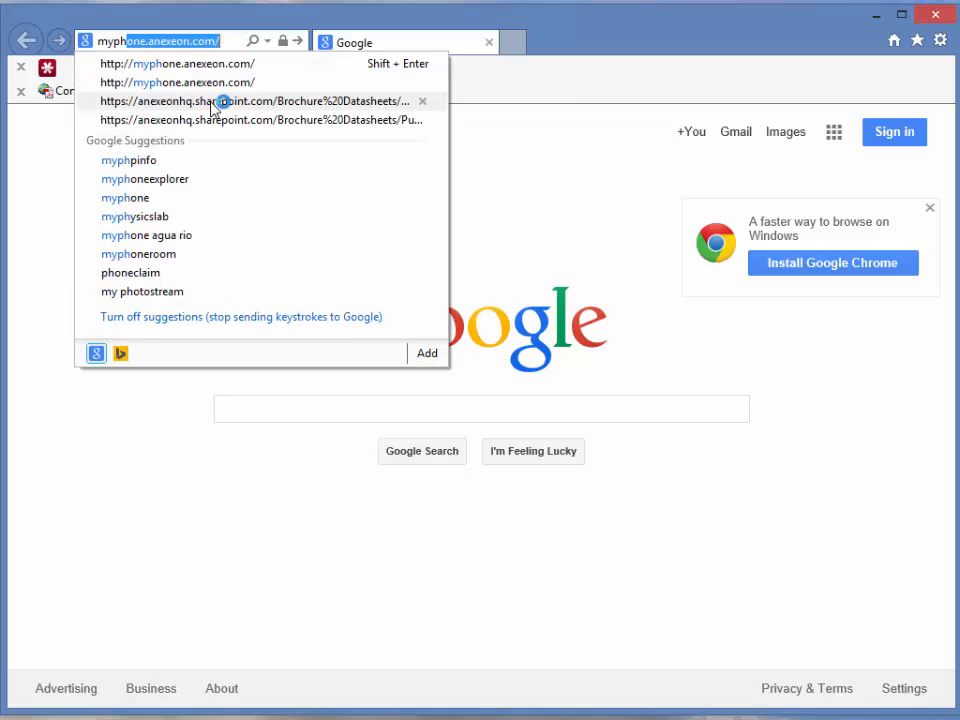
pyautogui.click(200, 41)
pyautogui.moveTo(219, 41); pyautogui.dragTo(80, 47)
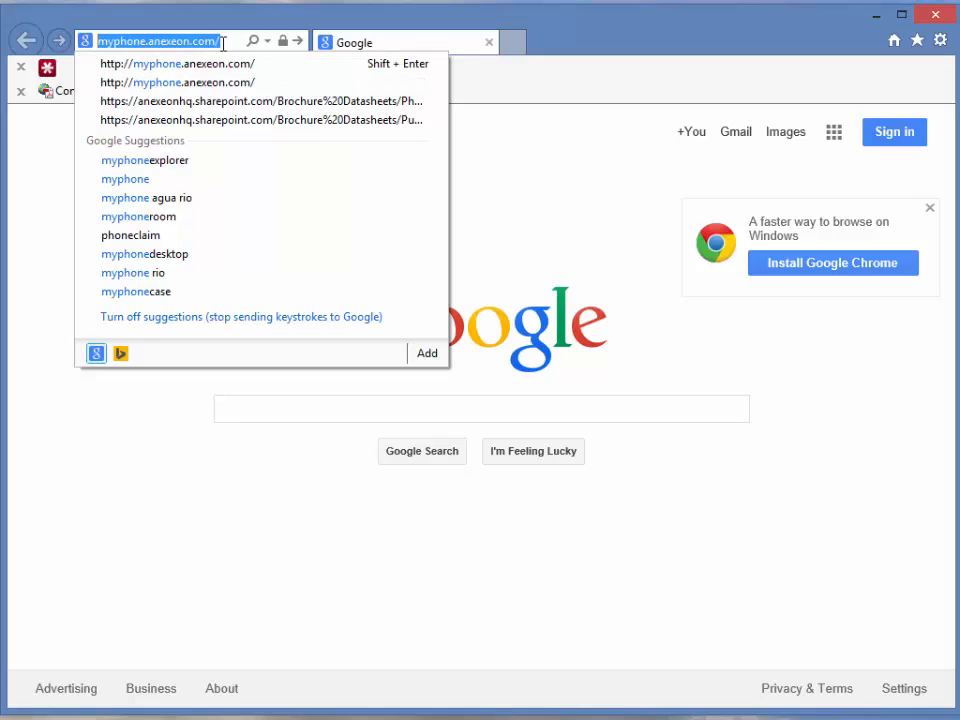
pyautogui.click(184, 43)
pyautogui.press('Return')
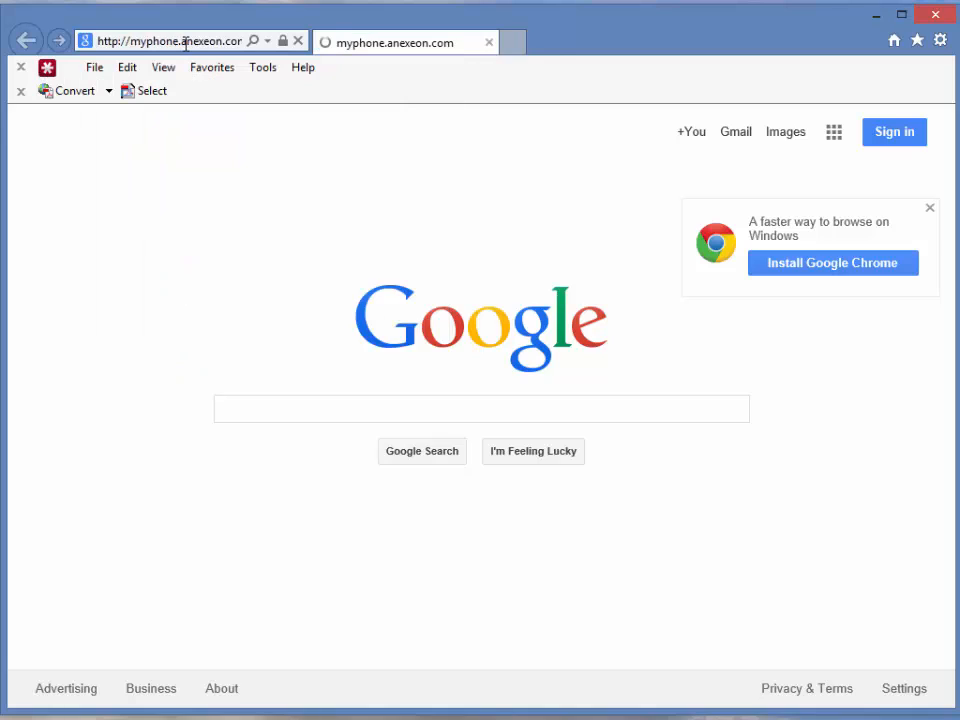
# Log on to the portal with the account's user ID and password.
pyautogui.click(364, 180)
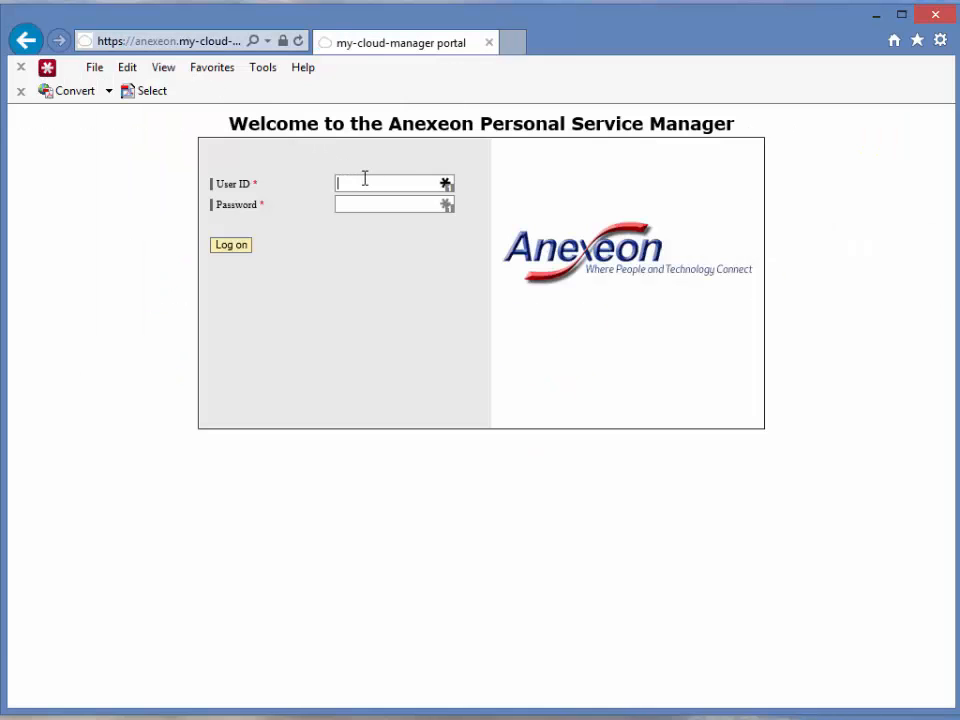
pyautogui.click(345, 204)
pyautogui.write('••••••••')
pyautogui.press('Return')
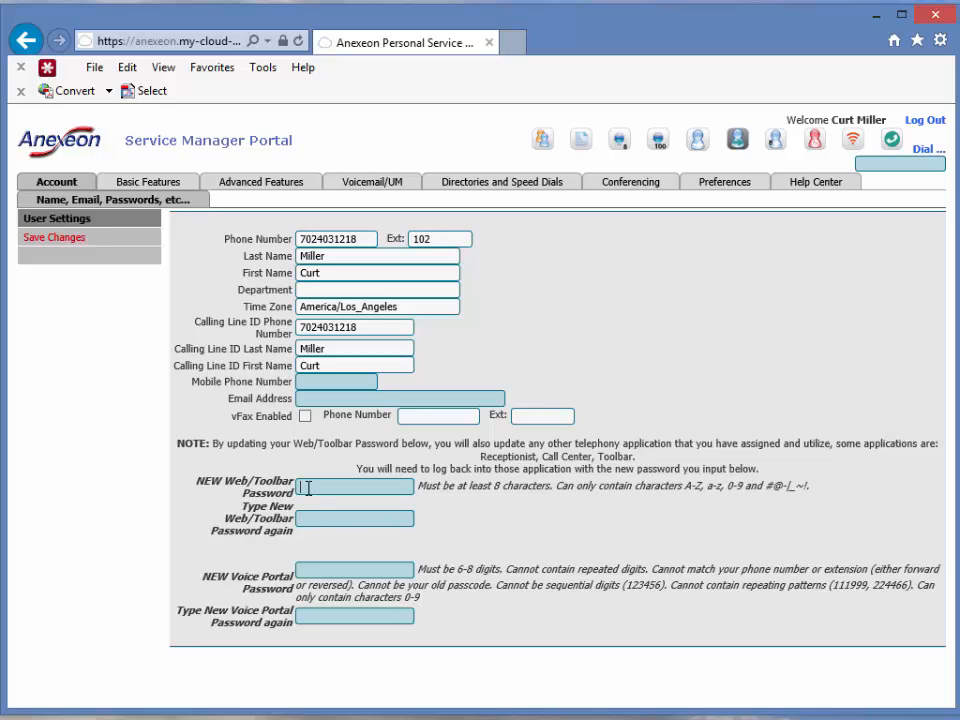
pyautogui.click(307, 518)
pyautogui.click(309, 489)
pyautogui.moveTo(548, 486); pyautogui.dragTo(507, 487)
pyautogui.click(818, 475)
pyautogui.moveTo(822, 488); pyautogui.dragTo(690, 489)
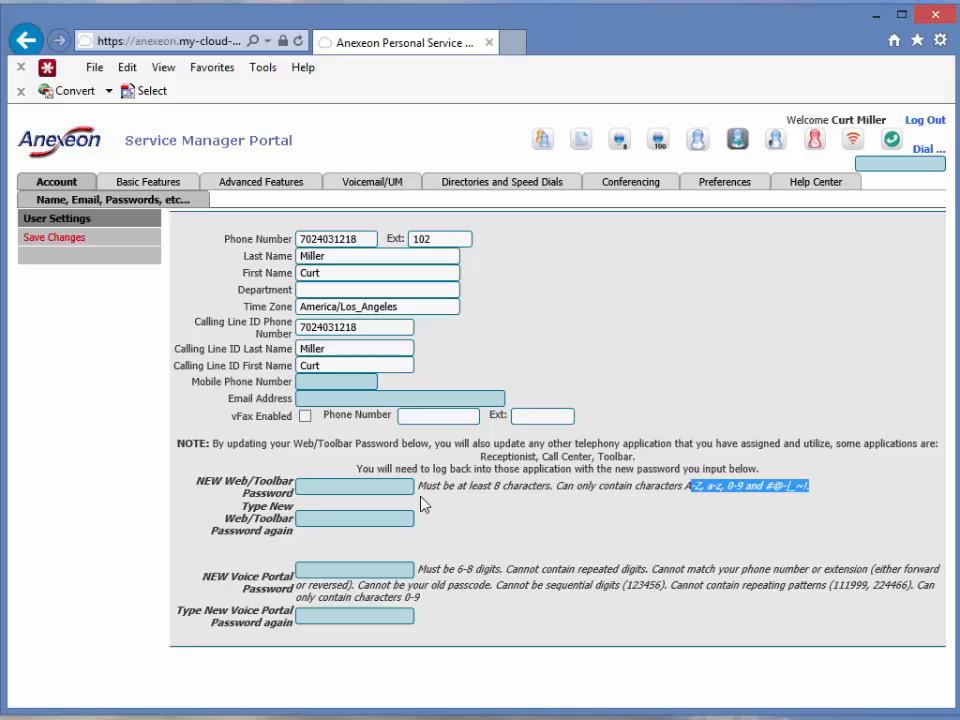
pyautogui.click(390, 484)
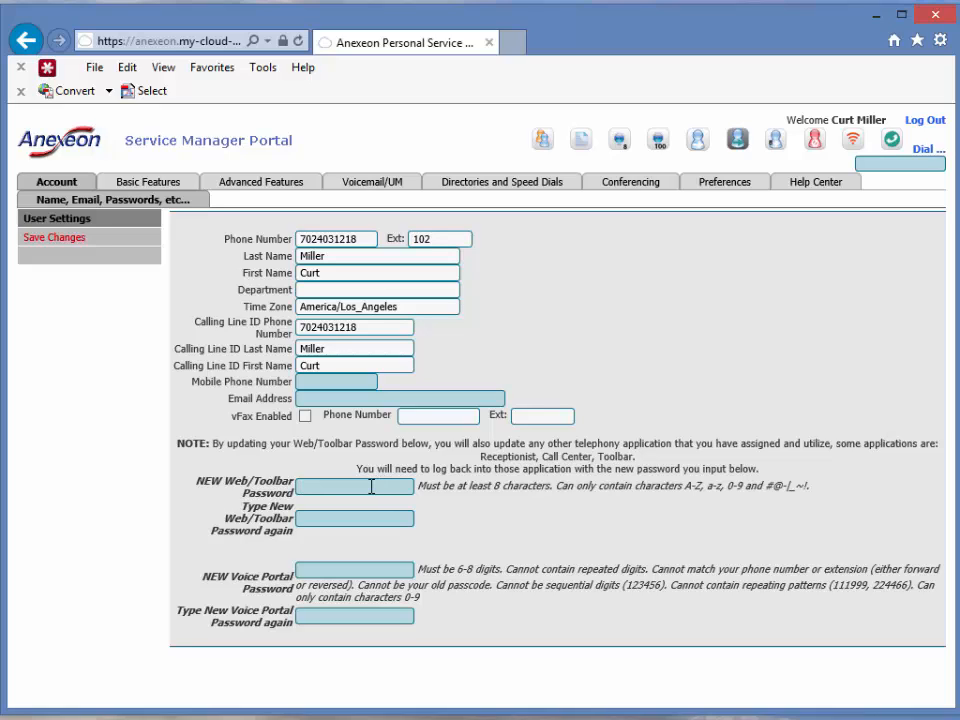
pyautogui.write('ssdfsdfsd')
pyautogui.press('Tab')
pyautogui.write('sdfsdfsdf')
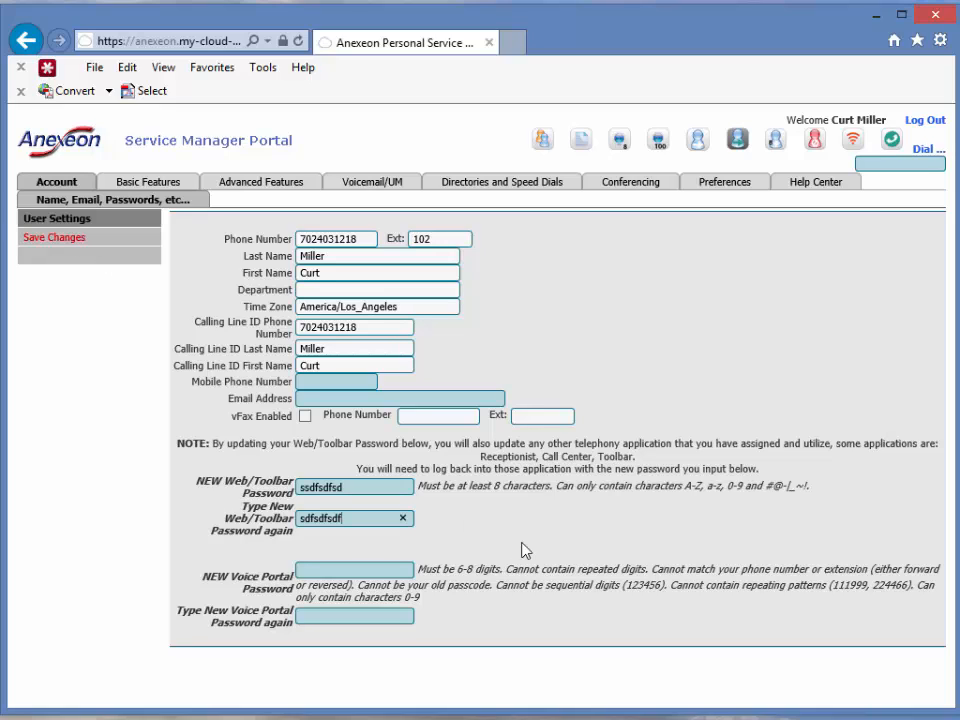
pyautogui.moveTo(349, 520); pyautogui.dragTo(248, 514)
pyautogui.press('BackSpace')
pyautogui.moveTo(364, 486); pyautogui.dragTo(218, 414)
pyautogui.press('BackSpace')
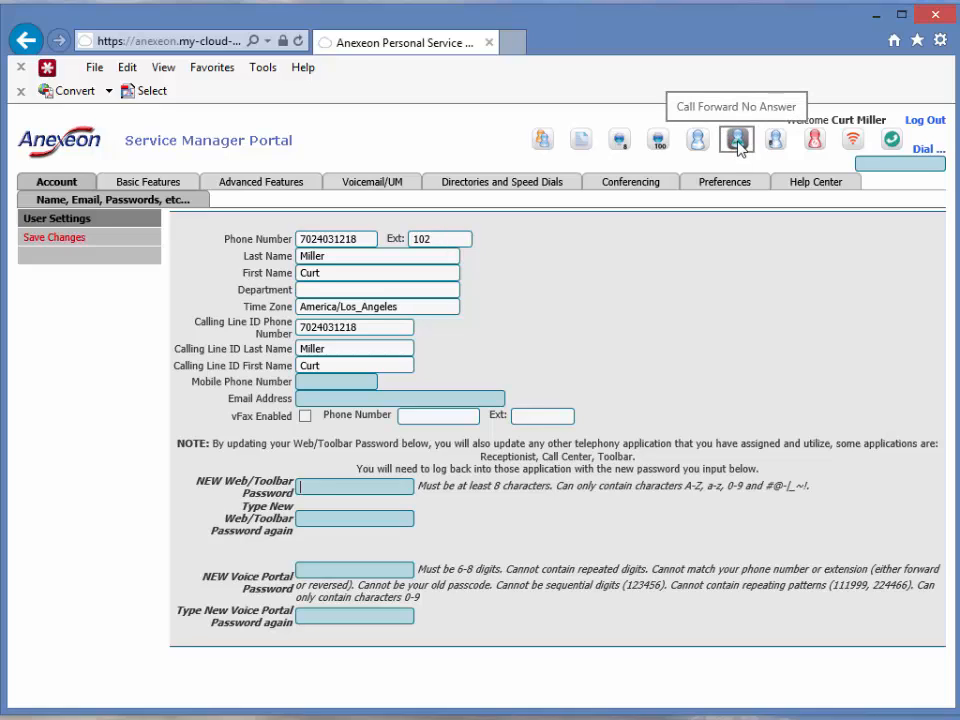
# In Basic Features, keep No Answer forwarding at 3 rings and toggle it off and back on.
pyautogui.click(153, 182)
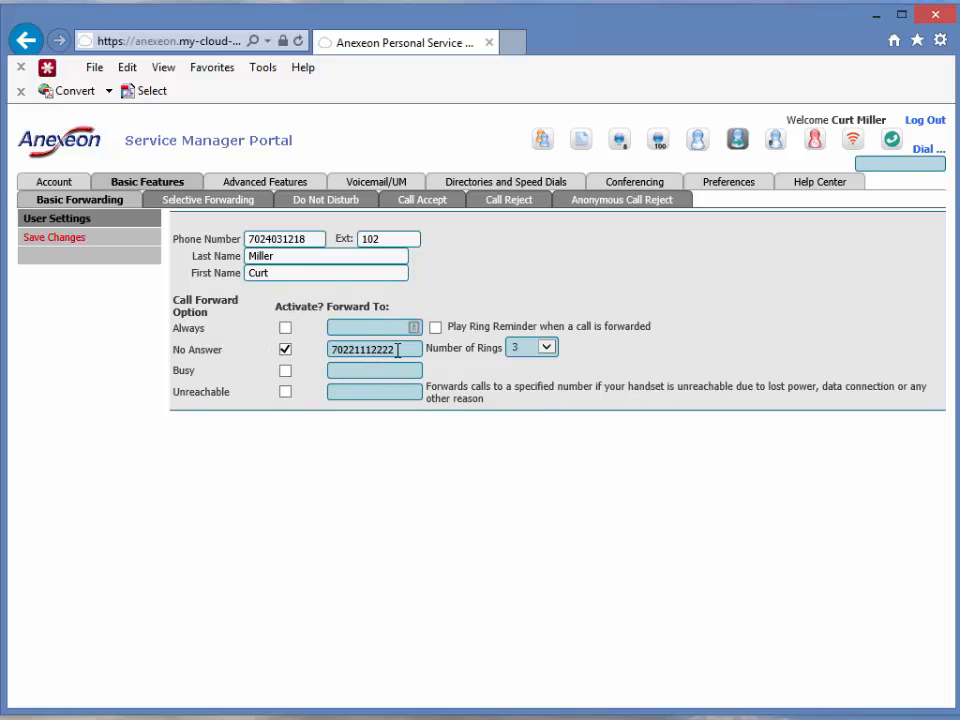
pyautogui.moveTo(400, 349); pyautogui.dragTo(314, 347)
pyautogui.click(400, 349)
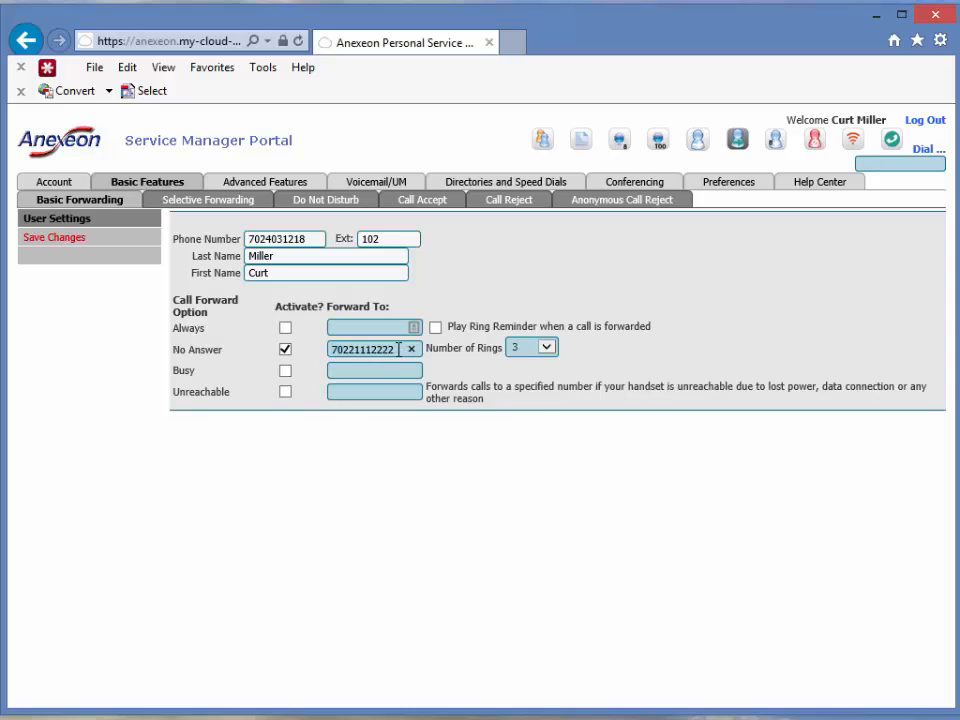
pyautogui.click(330, 347)
pyautogui.moveTo(400, 349); pyautogui.dragTo(193, 352)
pyautogui.click(547, 350)
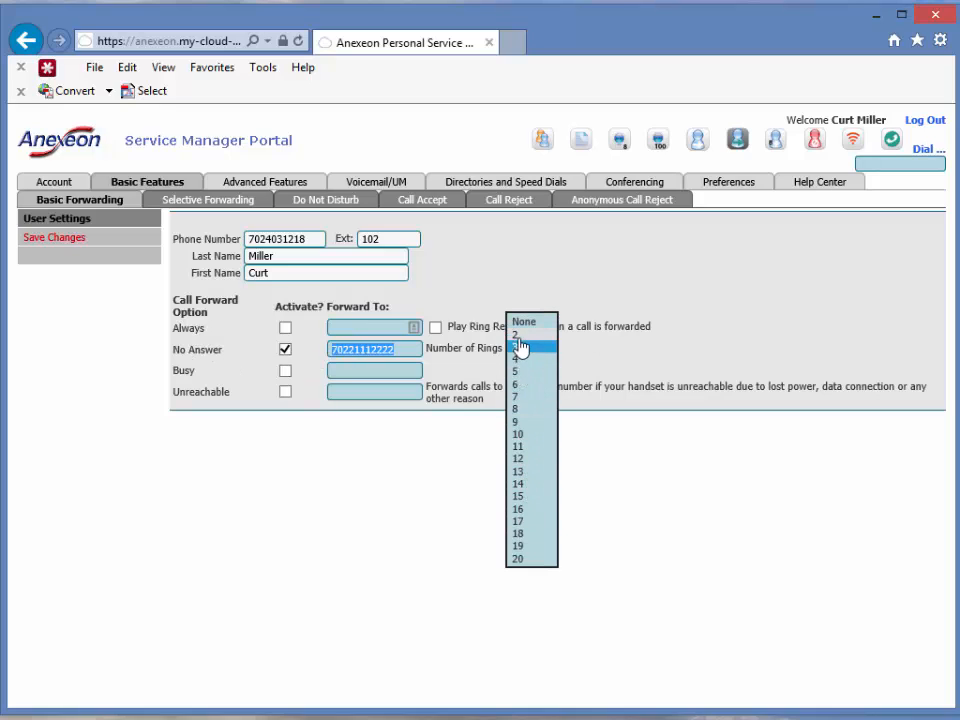
pyautogui.click(520, 352)
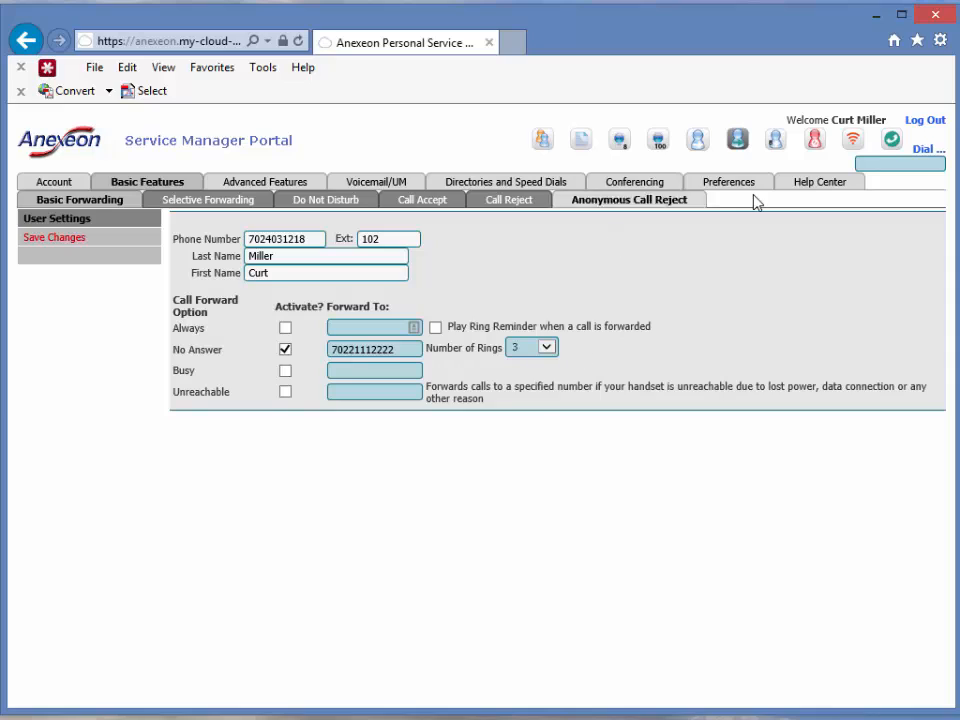
pyautogui.click(740, 145)
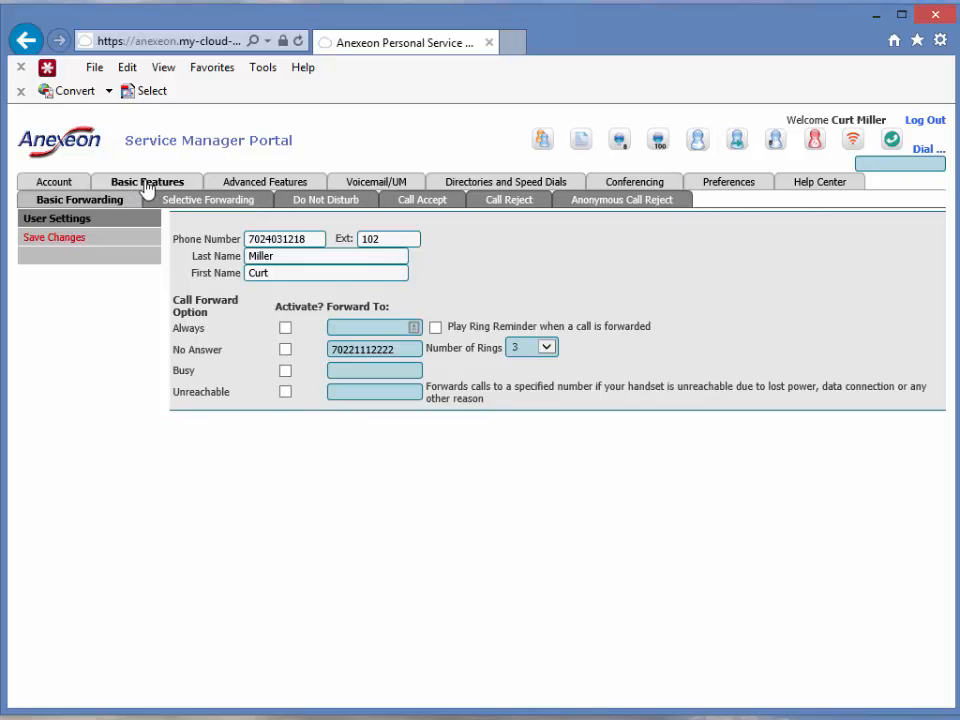
pyautogui.click(740, 143)
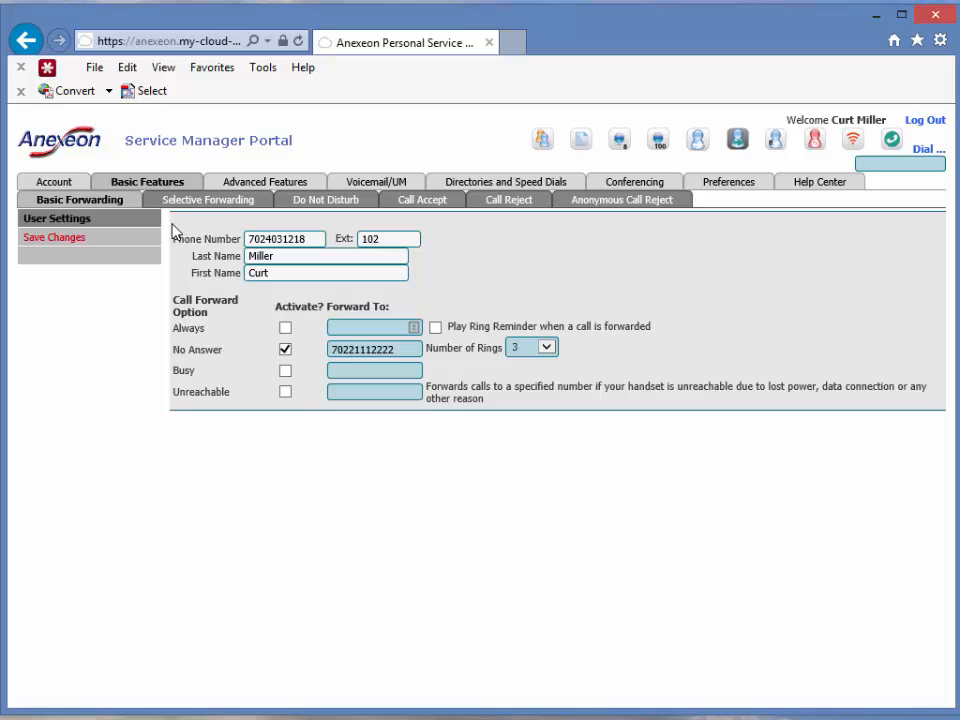
# Switch to Selective Forwarding, confirm the prompt, and save the empty rule settings.
pyautogui.click(211, 205)
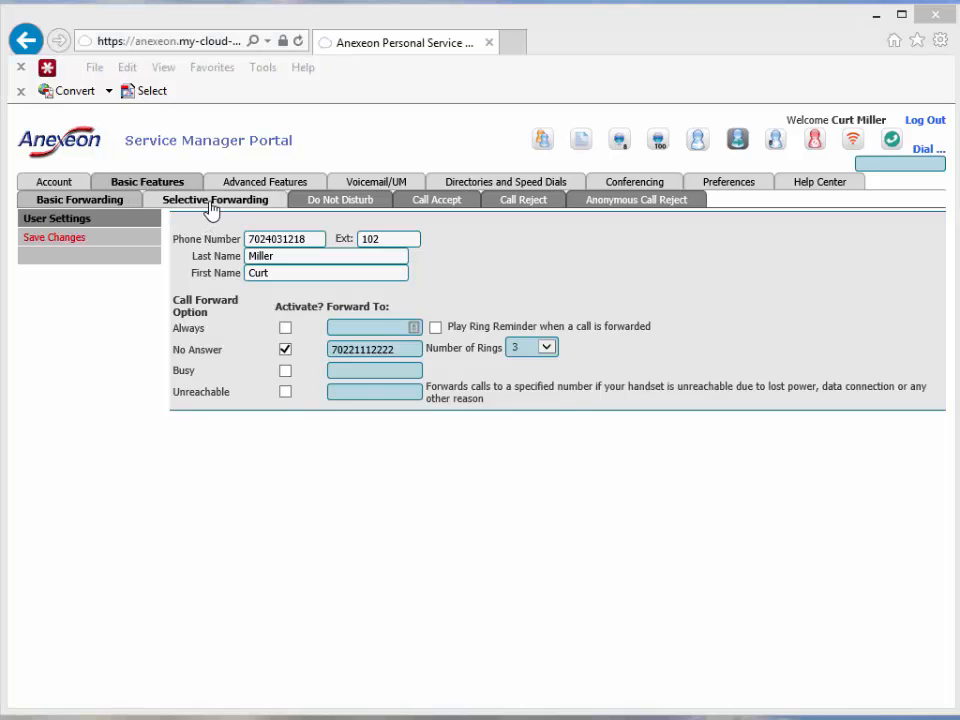
pyautogui.click(426, 539)
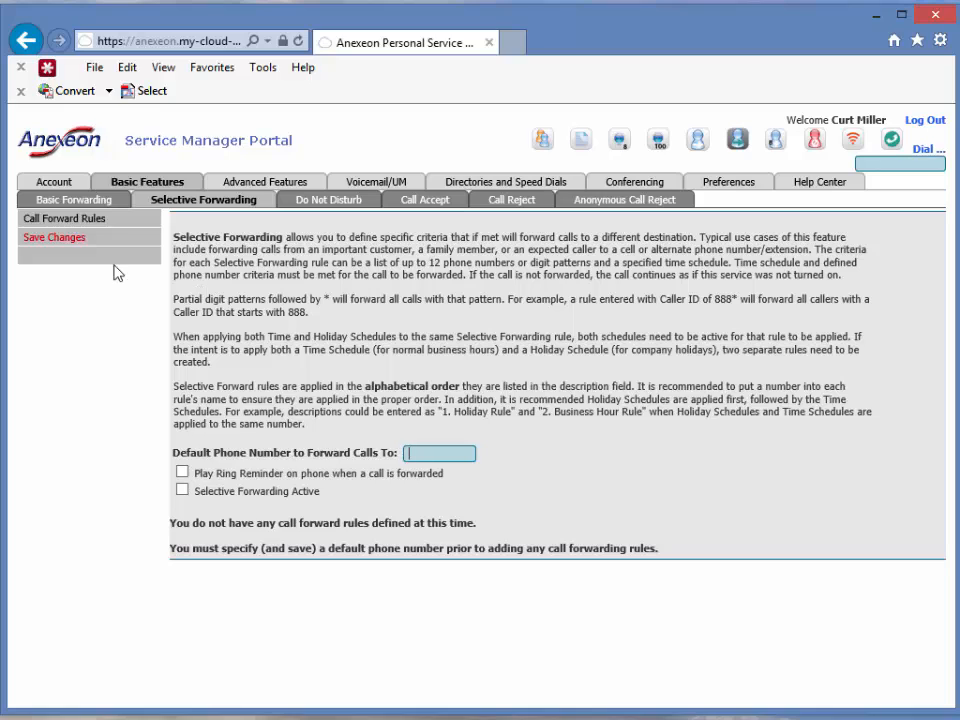
pyautogui.click(69, 240)
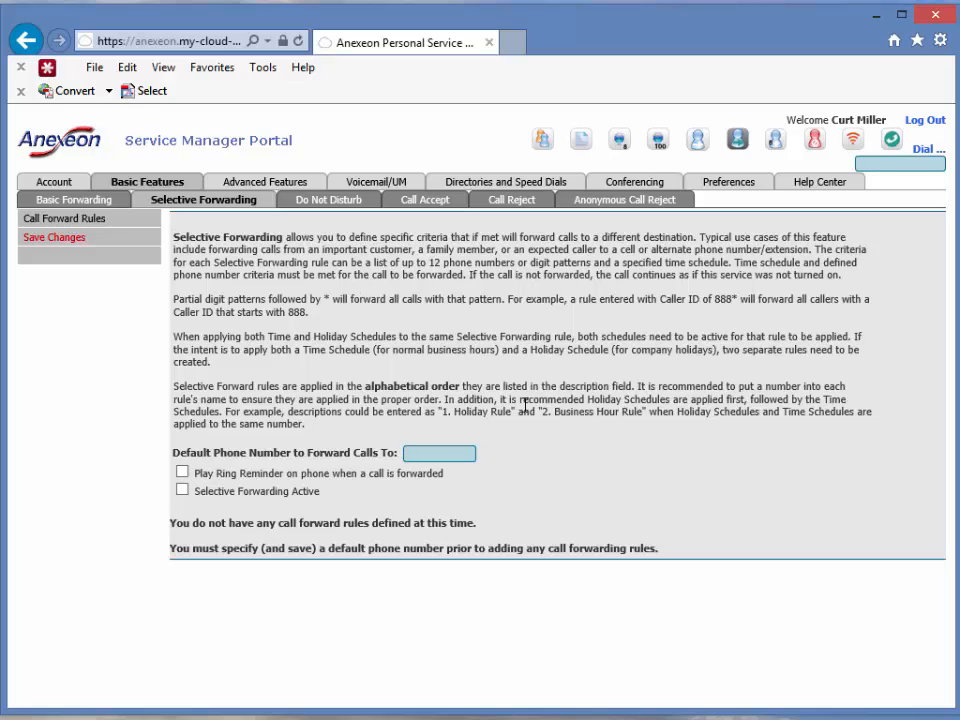
# Switch to the Do Not Disturb sub-tab and confirm the prompt.
pyautogui.click(328, 207)
pyautogui.click(405, 540)
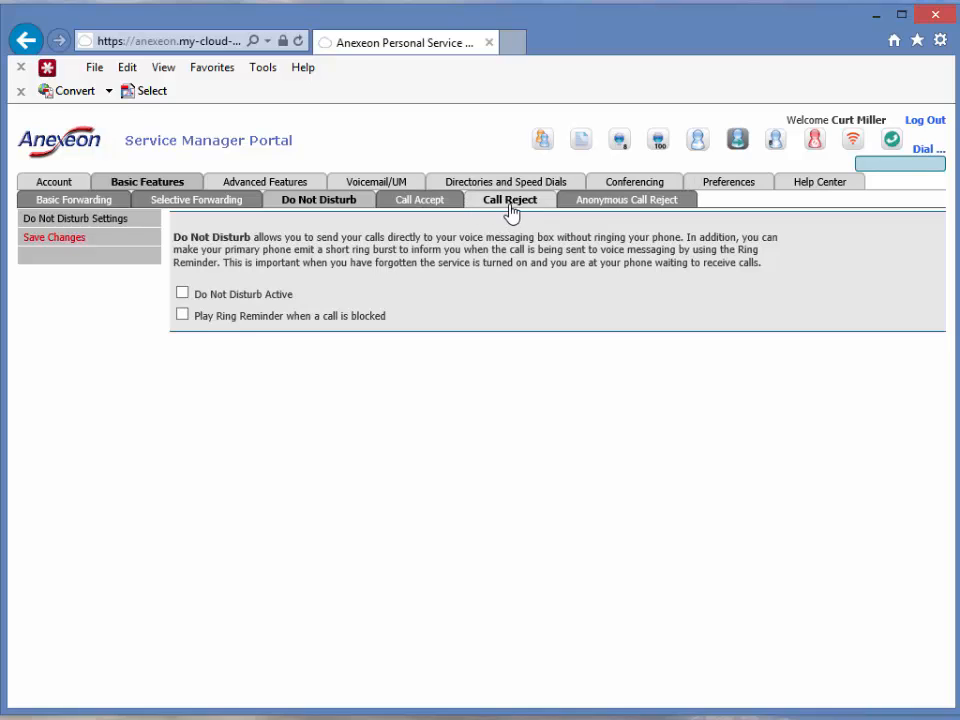
# Under Advanced Features, try Simultaneous Ring Personal and its number fields, then leave it unchecked.
pyautogui.click(258, 186)
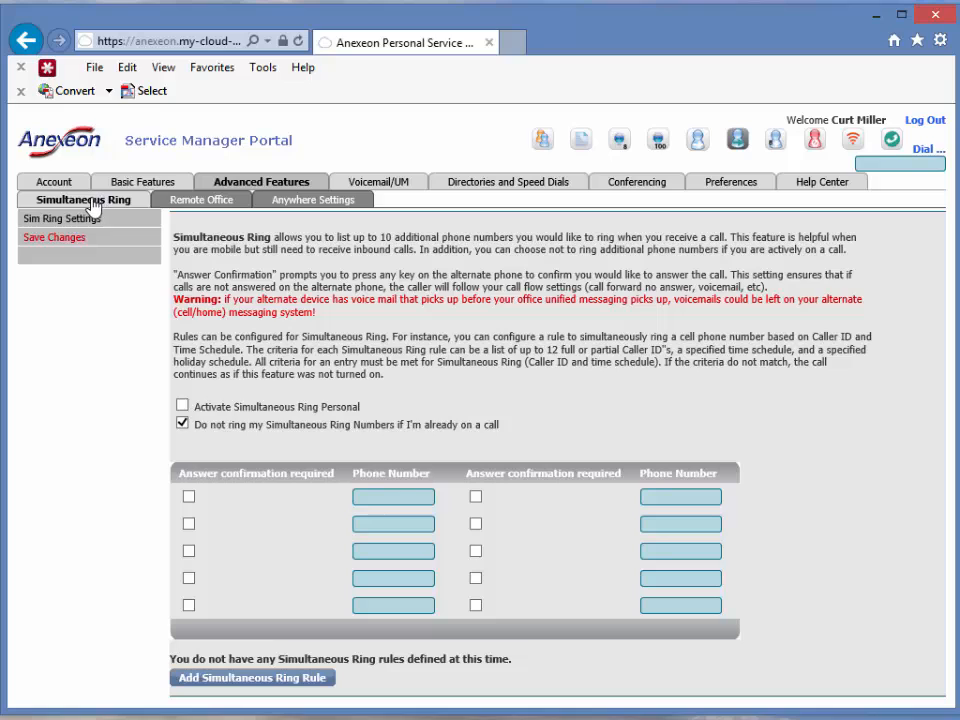
pyautogui.click(183, 408)
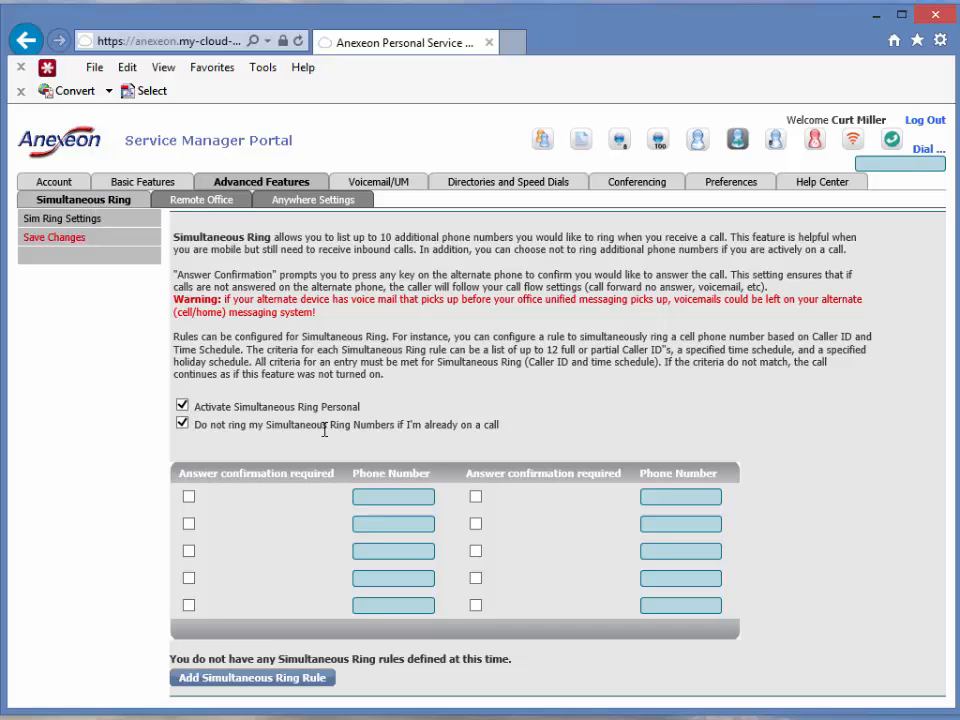
pyautogui.click(382, 497)
pyautogui.click(377, 497)
pyautogui.click(364, 551)
pyautogui.click(386, 522)
pyautogui.click(182, 405)
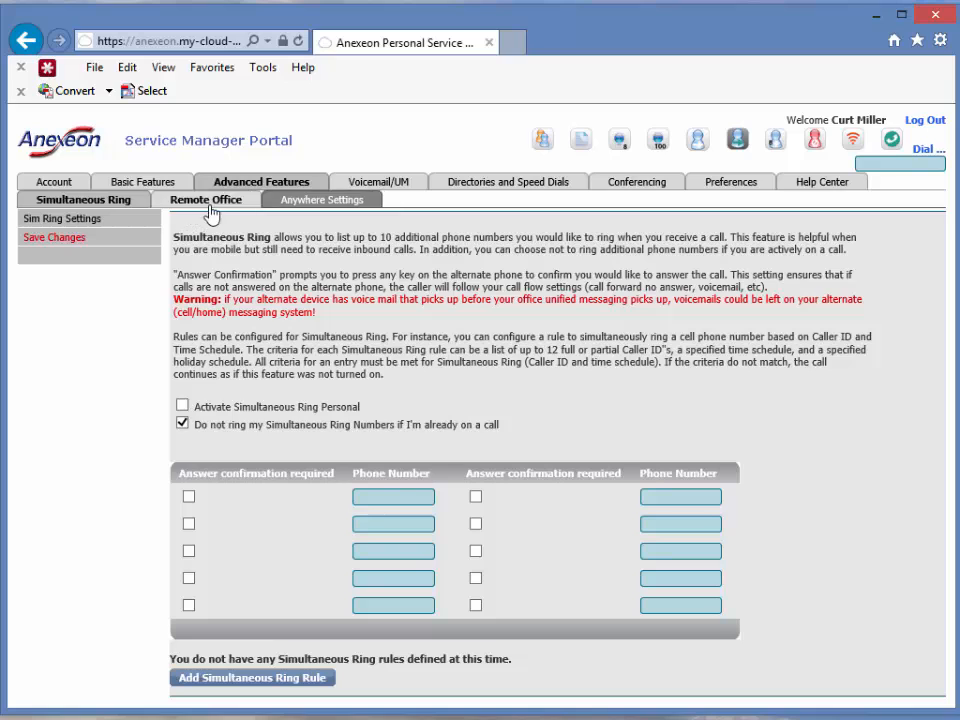
# In Voicemail/UM, try unified messaging with the delivery address copied into CC, then clear CC.
pyautogui.click(400, 186)
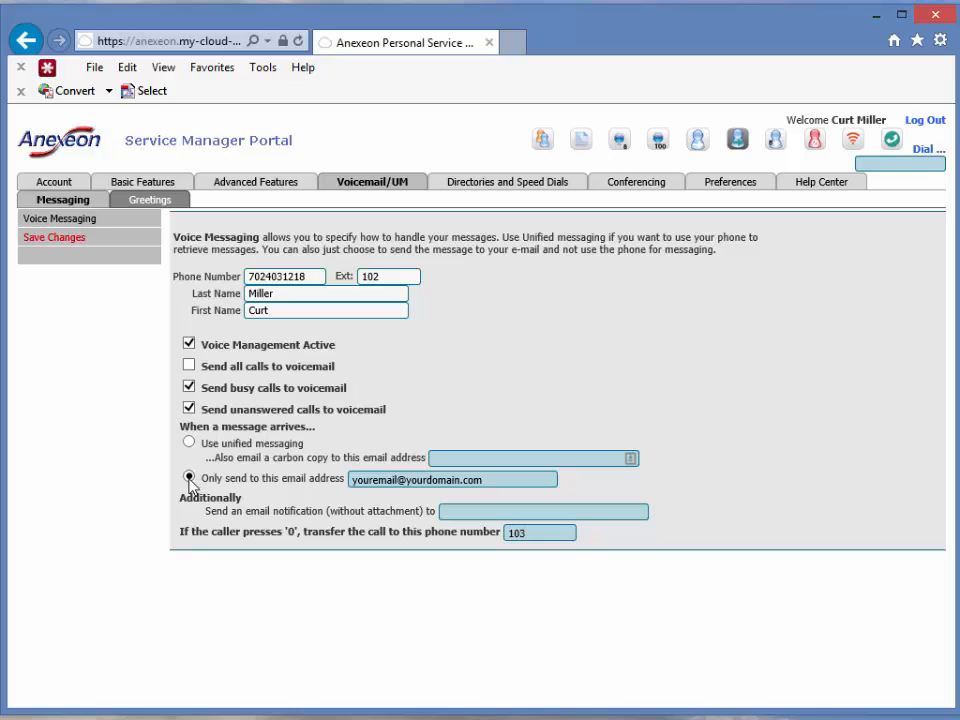
pyautogui.moveTo(483, 486); pyautogui.dragTo(321, 497)
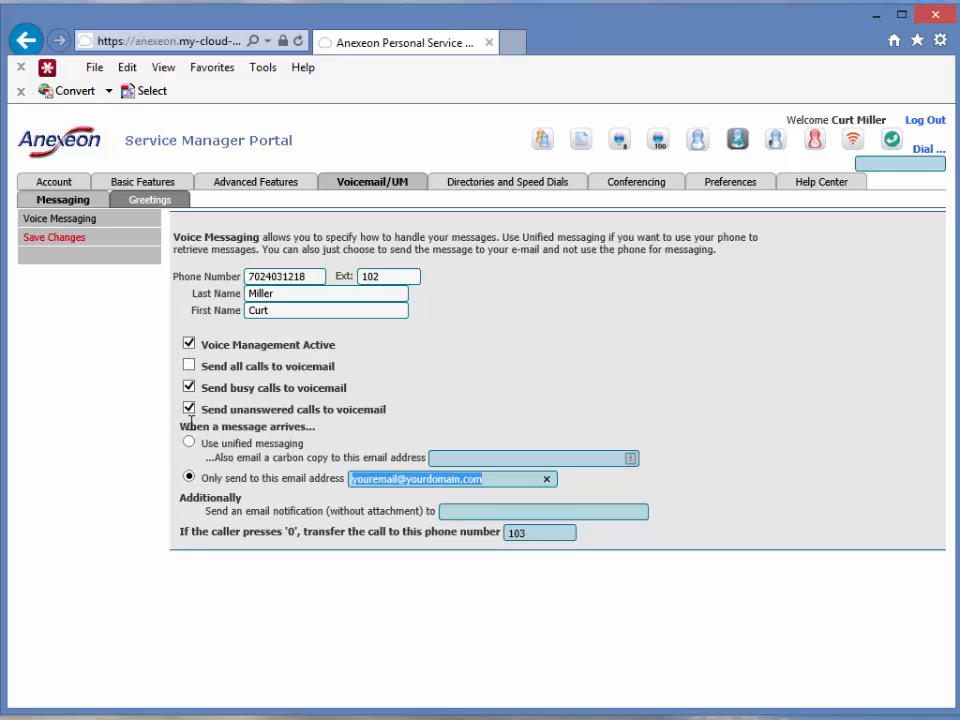
pyautogui.click(189, 443)
pyautogui.click(454, 461)
pyautogui.moveTo(489, 479); pyautogui.dragTo(266, 480)
pyautogui.hotkey('ctrl', 'c')
pyautogui.click(431, 459)
pyautogui.hotkey('ctrl', 'v')
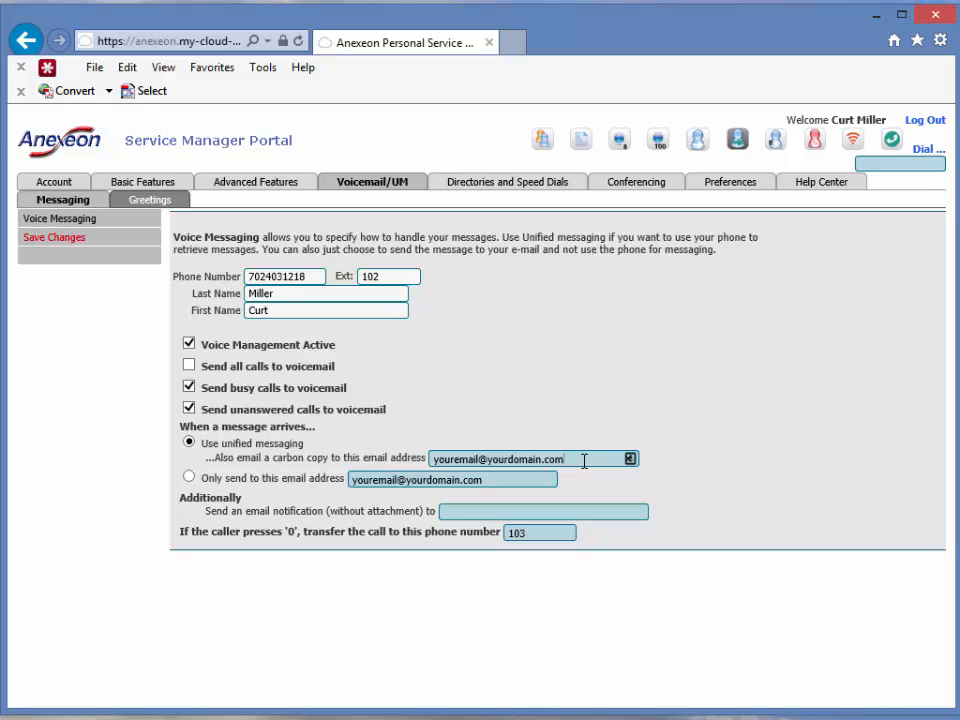
pyautogui.moveTo(584, 460); pyautogui.dragTo(366, 449)
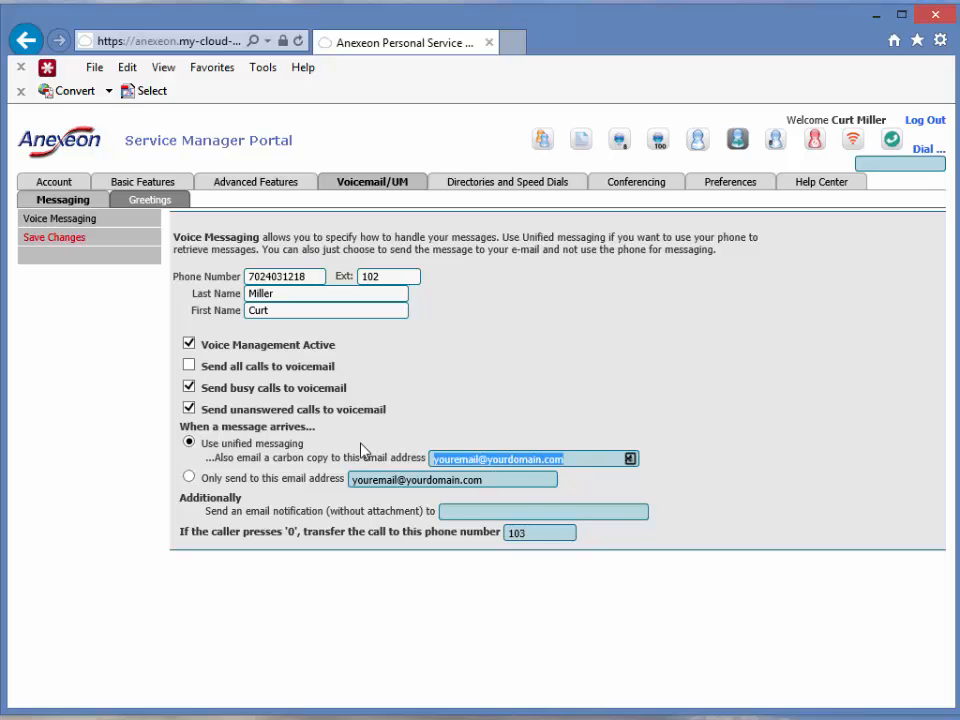
pyautogui.press('BackSpace')
pyautogui.click(188, 477)
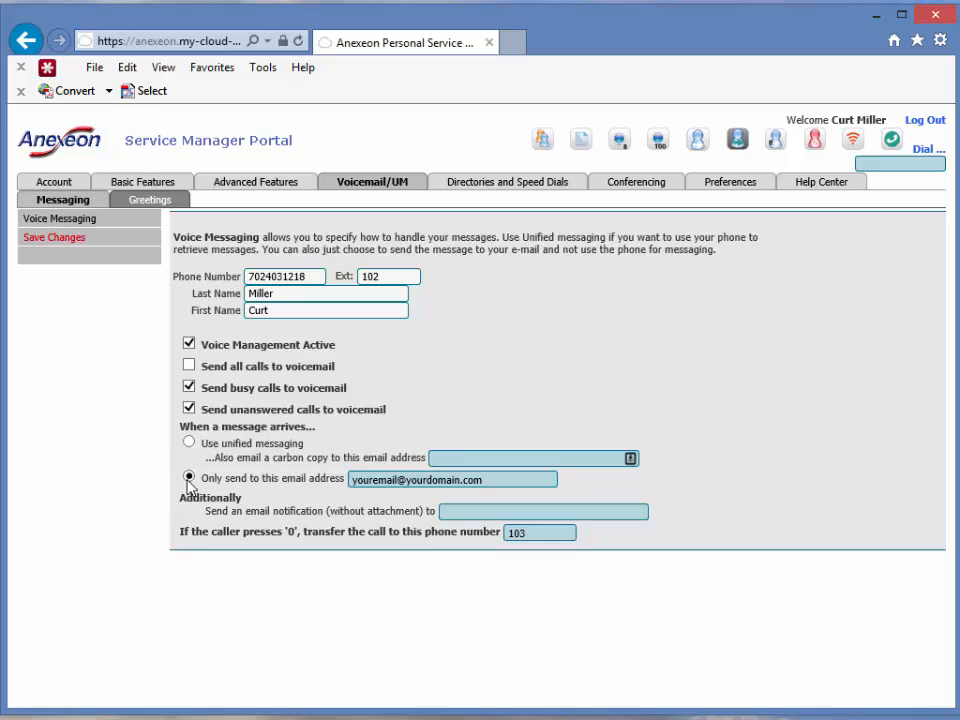
pyautogui.moveTo(225, 478); pyautogui.dragTo(331, 480)
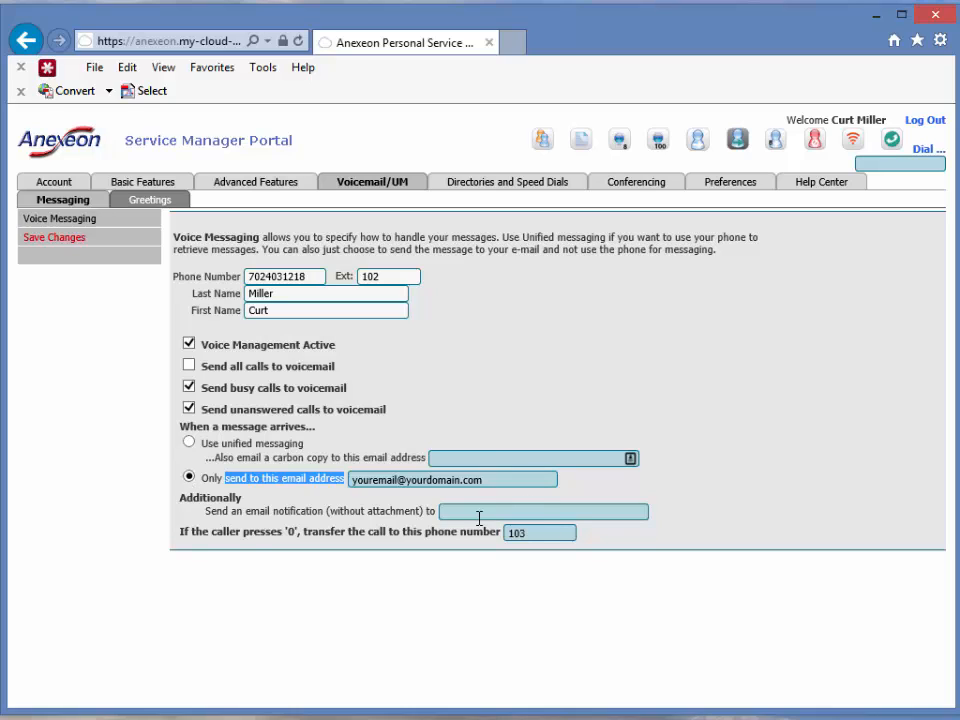
pyautogui.moveTo(181, 532); pyautogui.dragTo(518, 540)
pyautogui.click(531, 533)
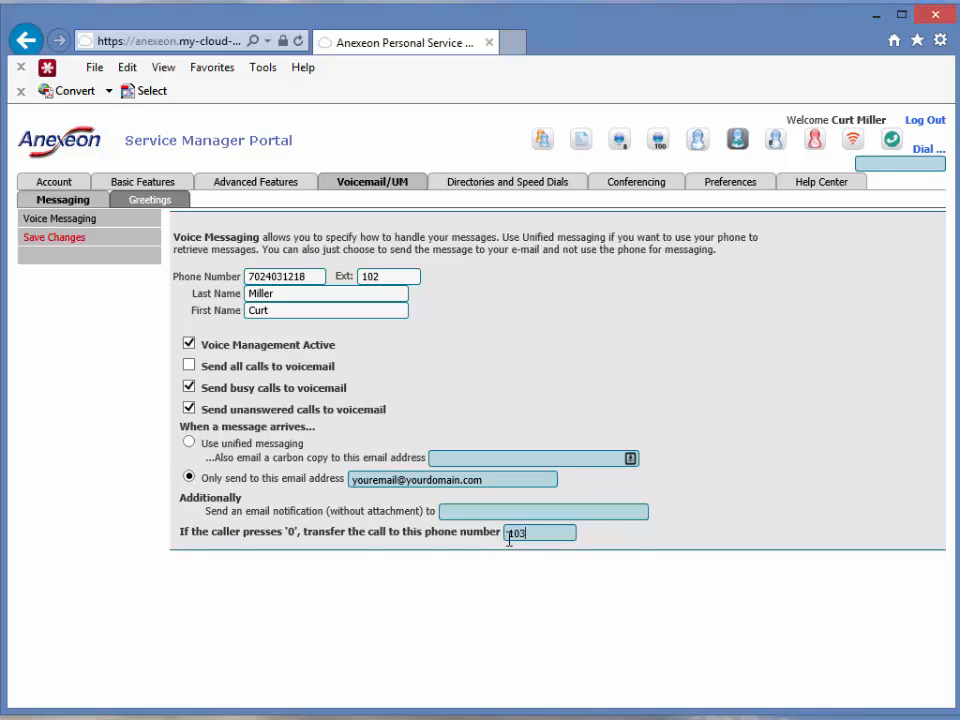
pyautogui.moveTo(533, 533); pyautogui.dragTo(501, 538)
pyautogui.click(533, 536)
pyautogui.click(376, 192)
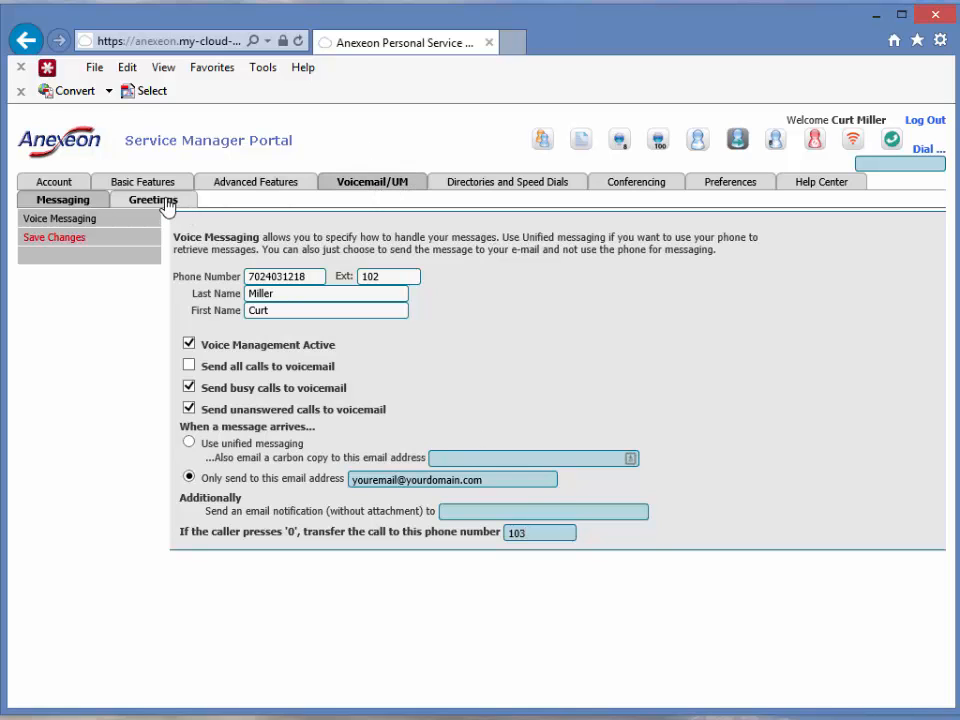
# View the voicemail Greetings page, then open the Directories and Speed Dials directory listing.
pyautogui.click(155, 200)
pyautogui.click(423, 540)
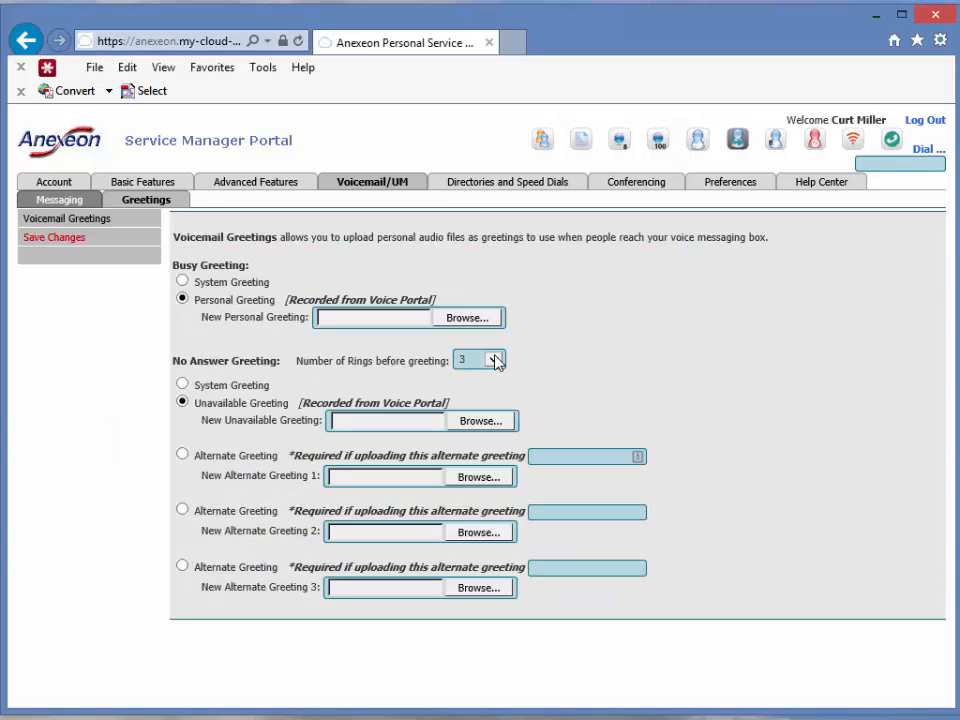
pyautogui.click(505, 195)
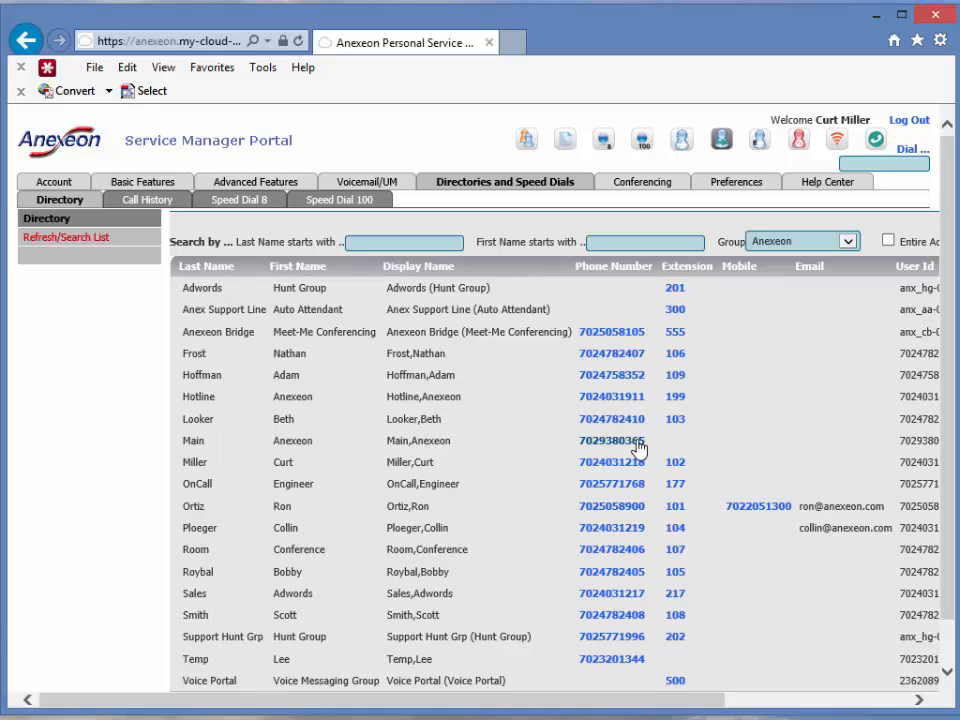
# Open Call History's placed calls list, then move on to the Speed Dial 8 sub-tab.
pyautogui.click(142, 204)
pyautogui.click(418, 540)
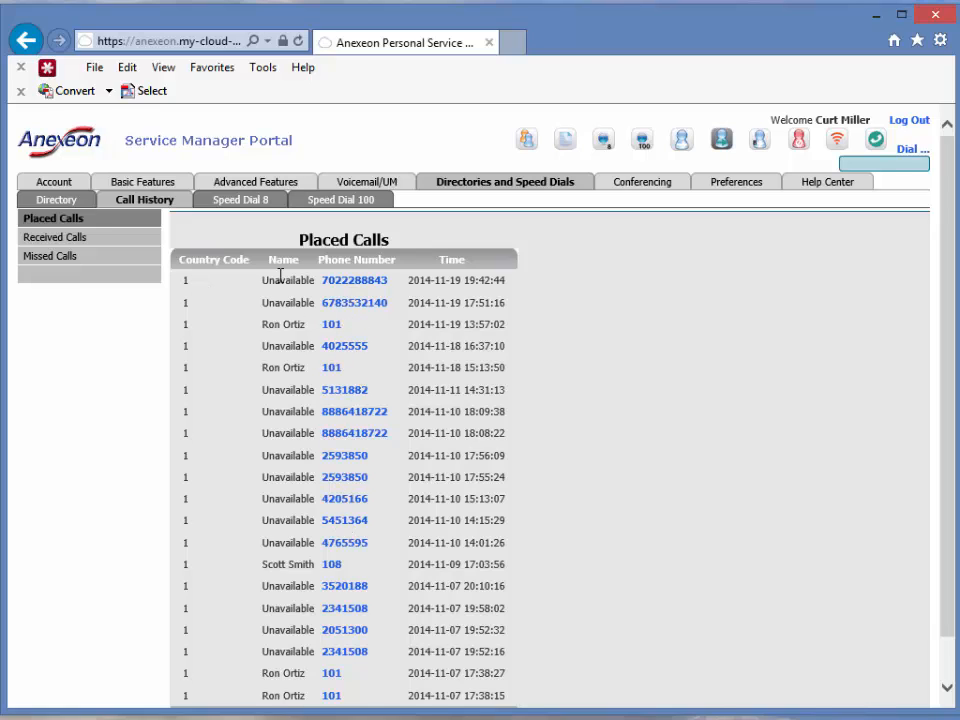
pyautogui.click(237, 209)
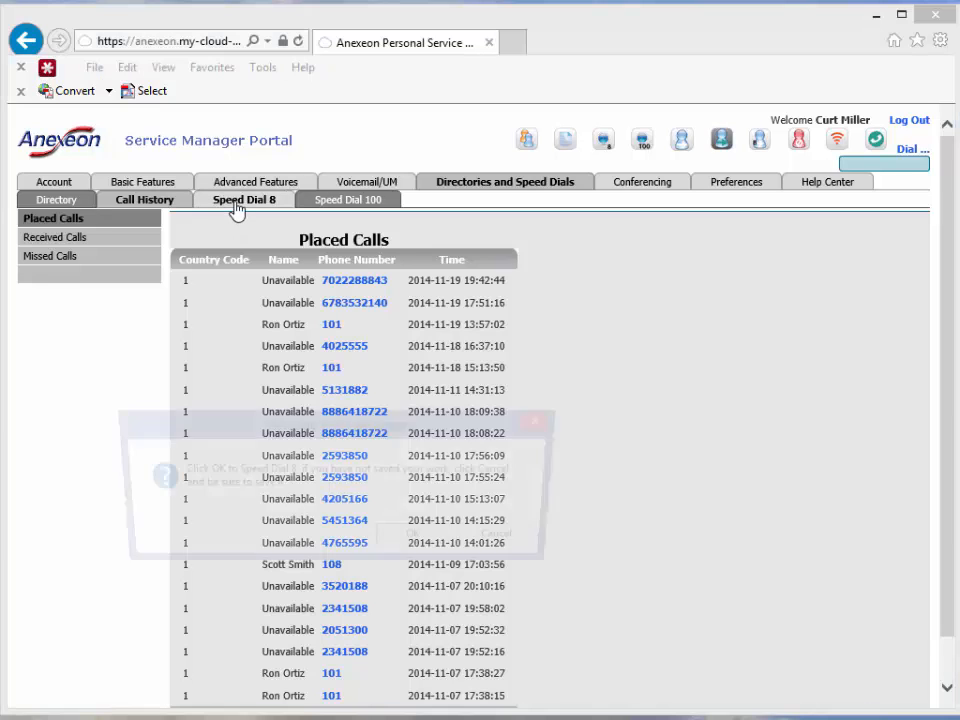
pyautogui.click(419, 540)
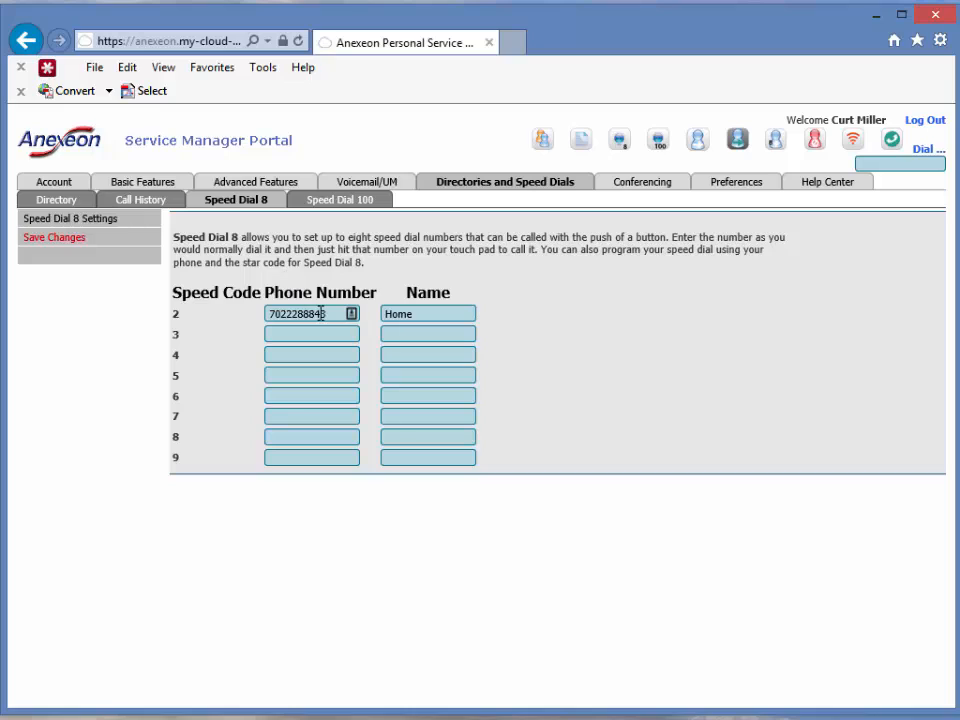
pyautogui.moveTo(318, 313); pyautogui.dragTo(209, 311)
pyautogui.write('6')
pyautogui.write('02111222')
pyautogui.press('Tab')
pyautogui.write('Hom')
pyautogui.write('7023334')
pyautogui.write('44')
pyautogui.press('Tab')
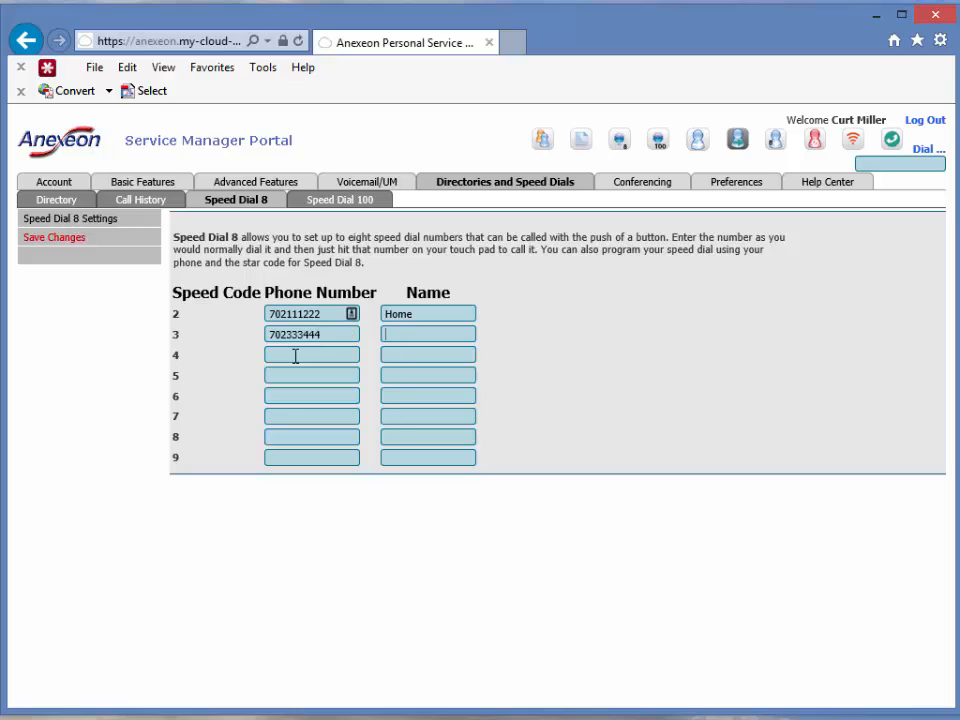
pyautogui.write('Wife')
pyautogui.click(316, 335)
pyautogui.moveTo(316, 335); pyautogui.dragTo(246, 336)
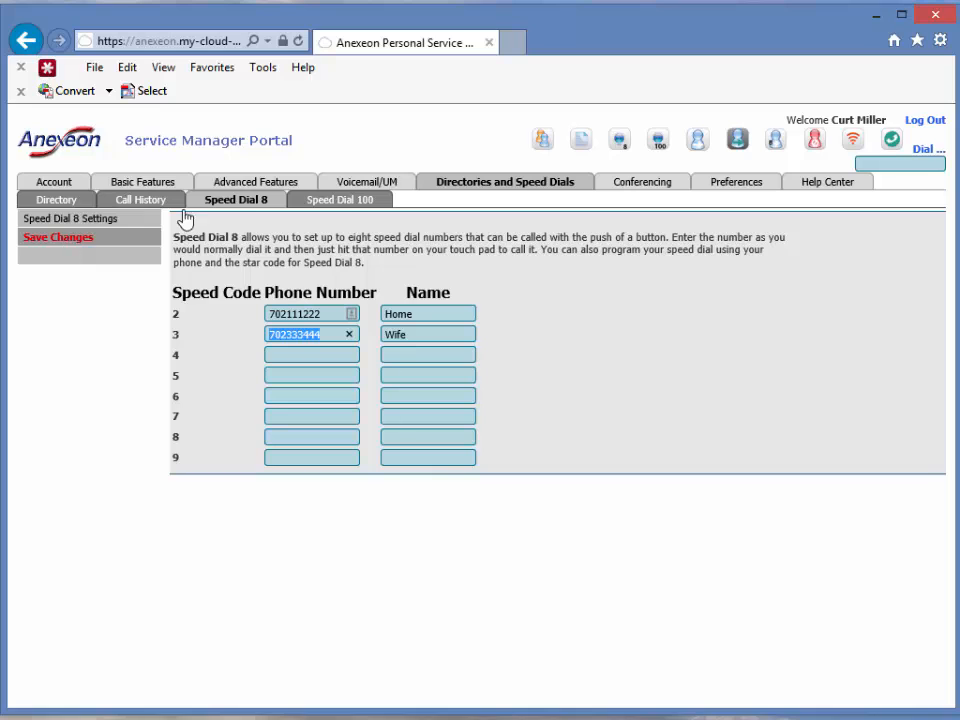
# Discard the unsaved speed dial edits by switching to Speed Dial 100 and back to Speed Dial 8.
pyautogui.click(349, 205)
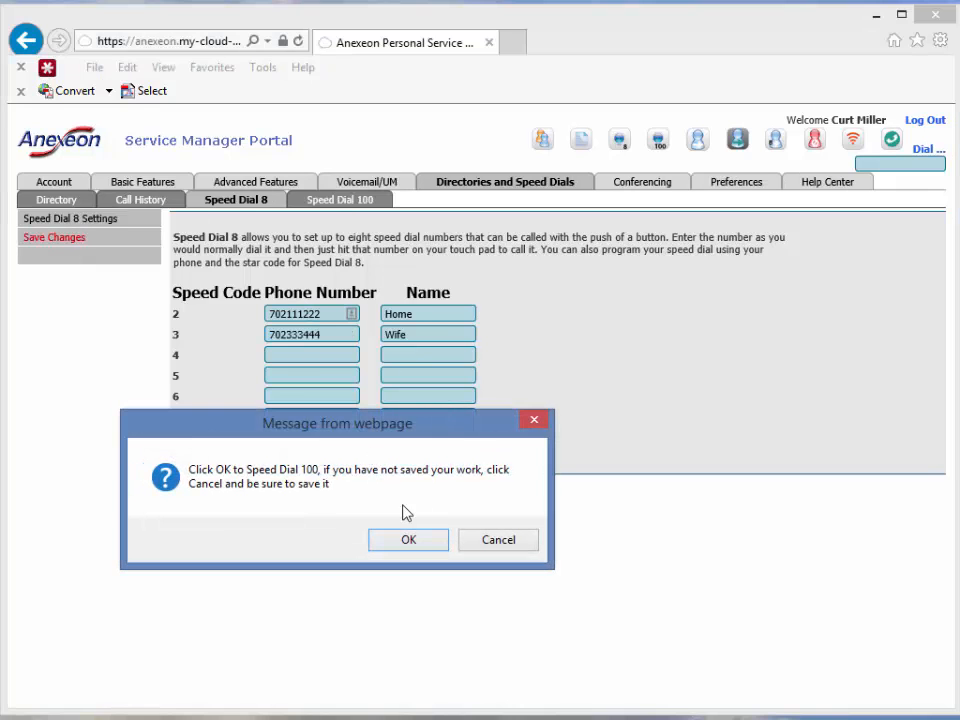
pyautogui.click(407, 541)
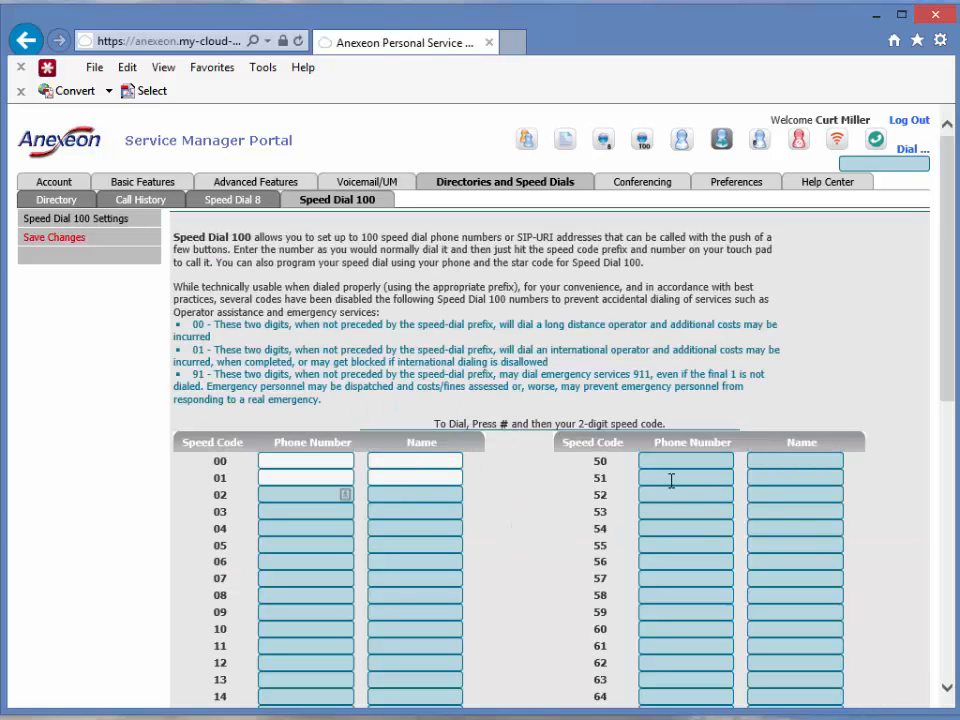
pyautogui.click(258, 197)
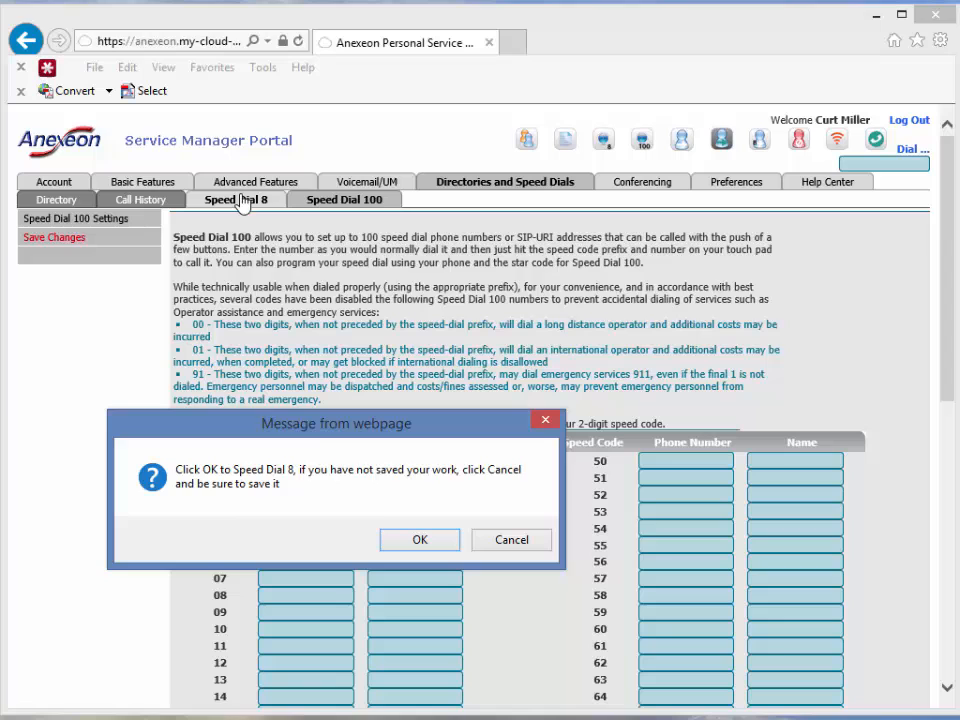
pyautogui.click(420, 540)
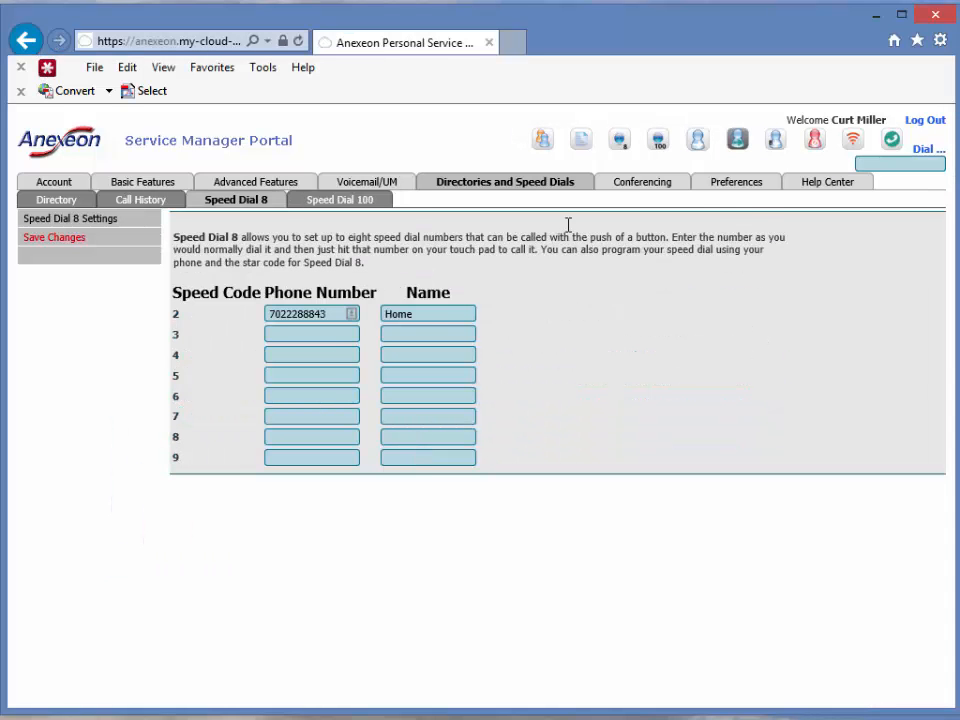
pyautogui.click(647, 187)
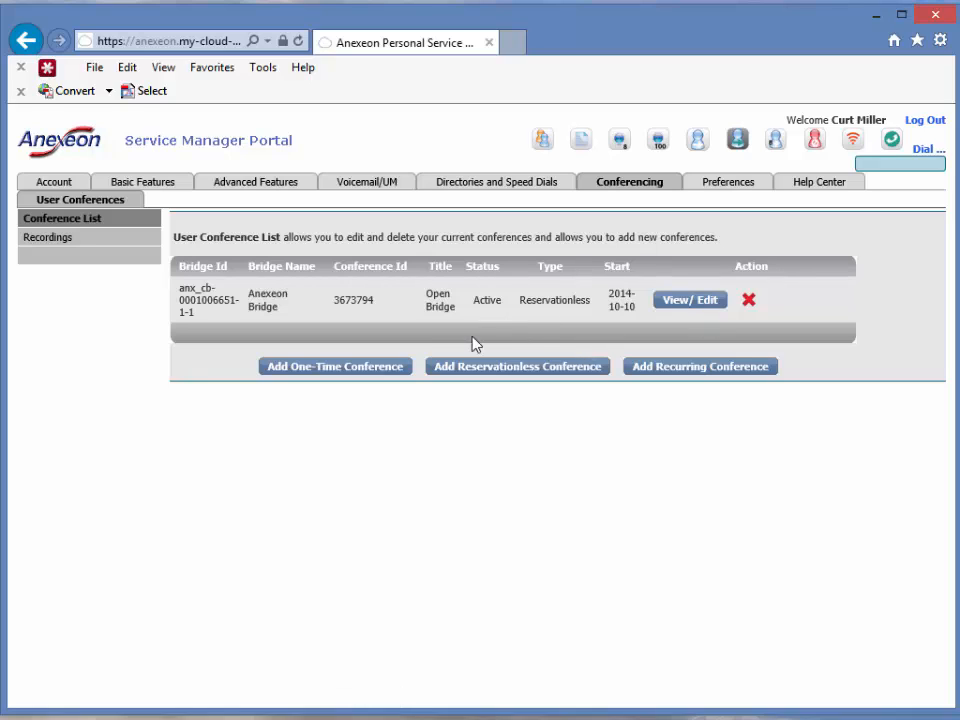
# Start a one-time conference titled 'Meeting' that ends when the moderator departs.
pyautogui.click(322, 368)
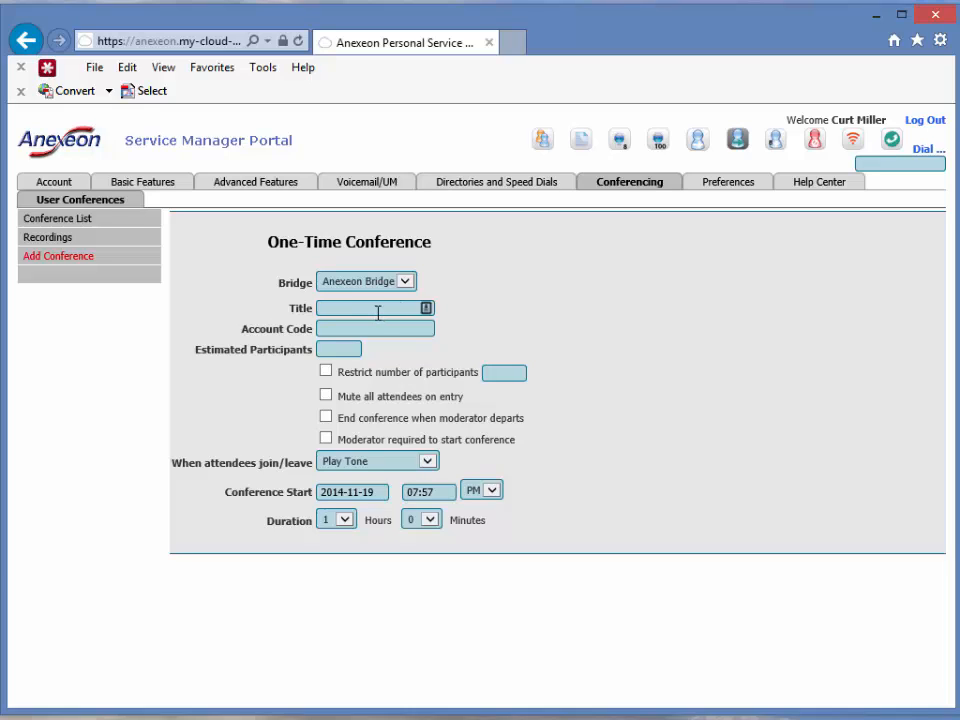
pyautogui.write('Meeting')
pyautogui.click(327, 419)
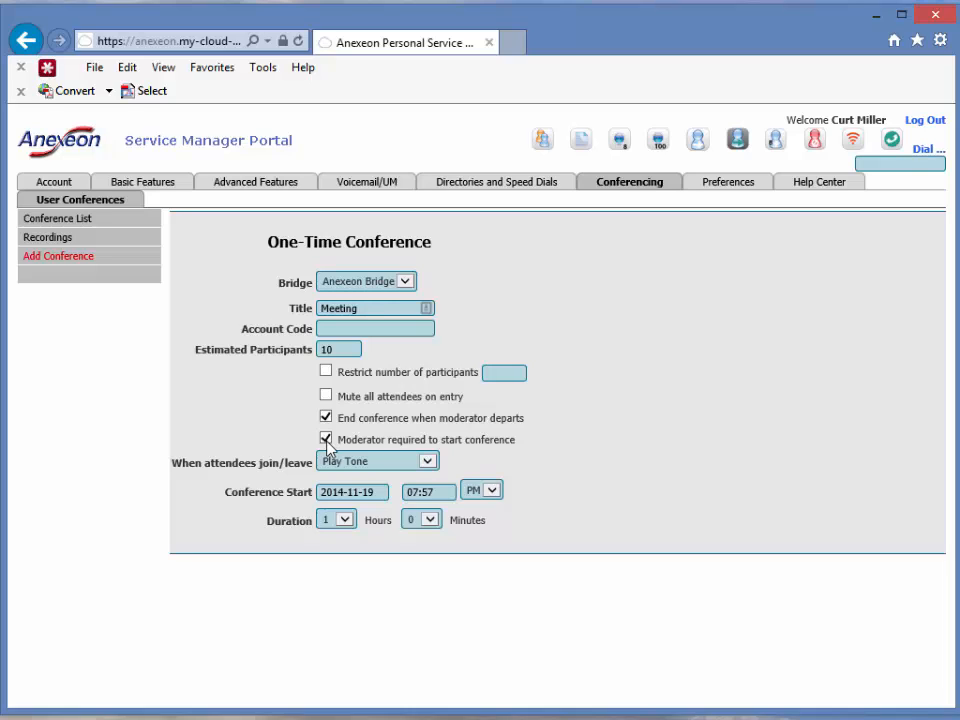
# Choose Play Tone for join/leave notifications and pick the conference start date.
pyautogui.click(405, 469)
pyautogui.click(403, 468)
pyautogui.click(399, 469)
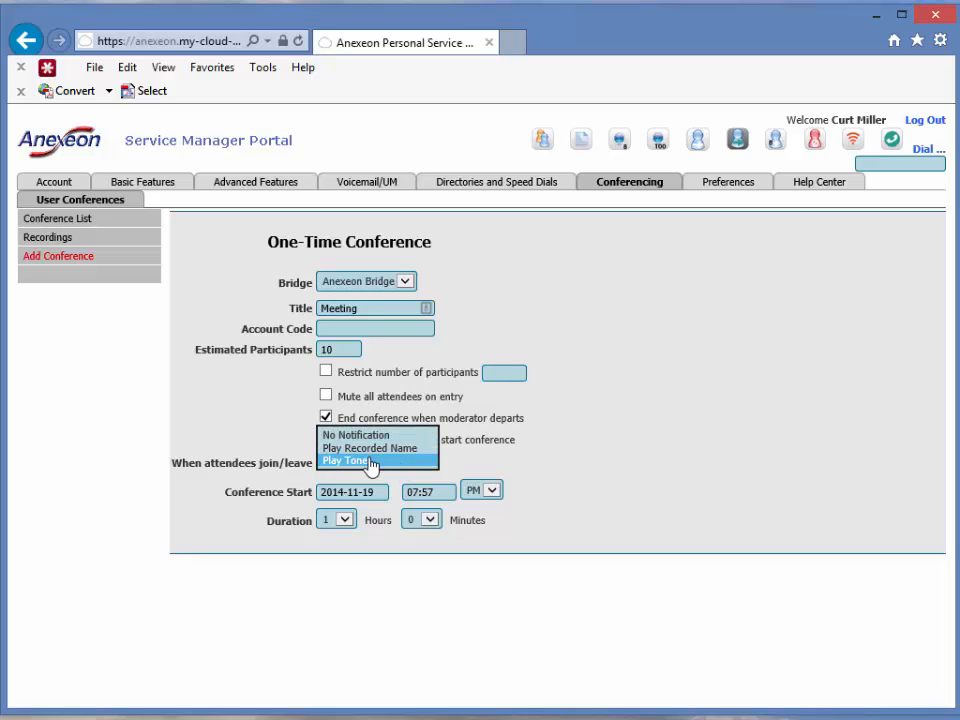
pyautogui.click(372, 461)
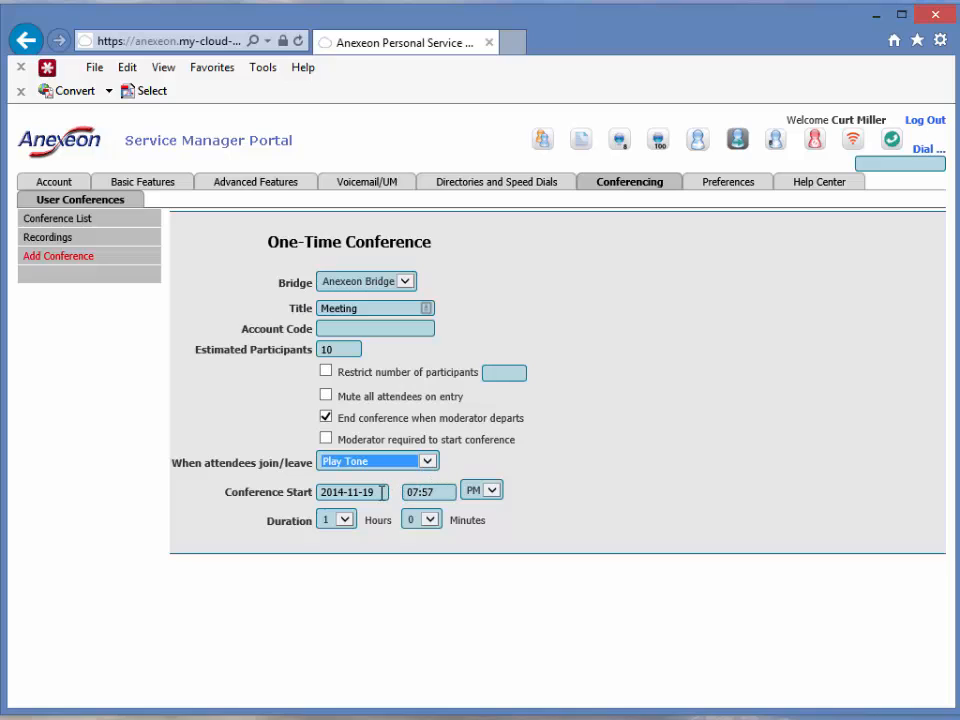
pyautogui.click(386, 492)
pyautogui.doubleClick(372, 491)
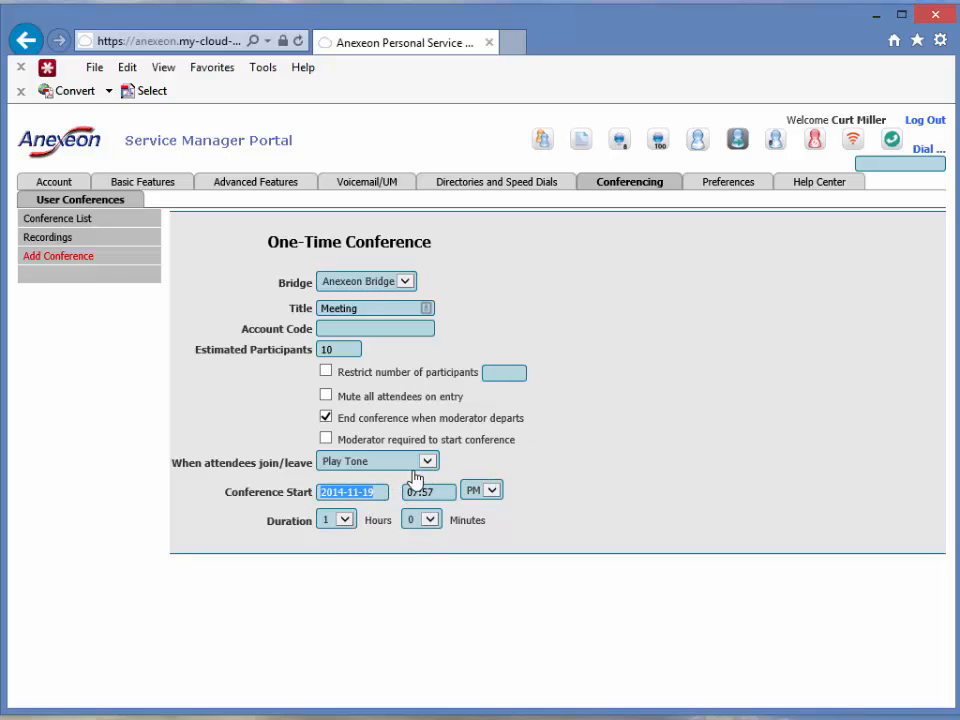
# Save the Meeting conference and reopen its row in View/Edit.
pyautogui.click(60, 262)
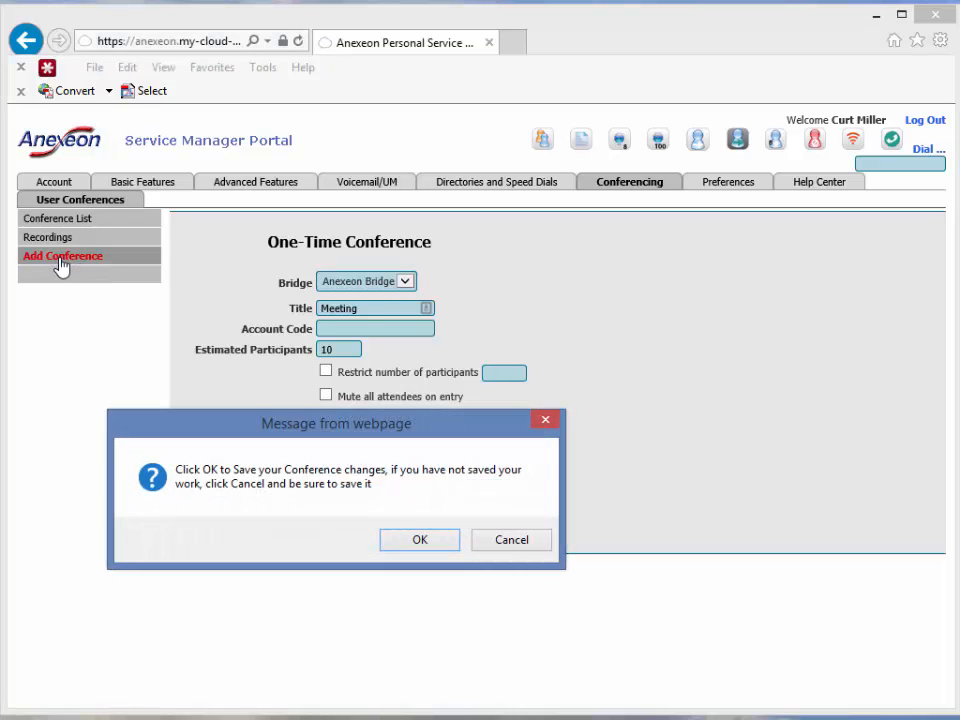
pyautogui.click(420, 540)
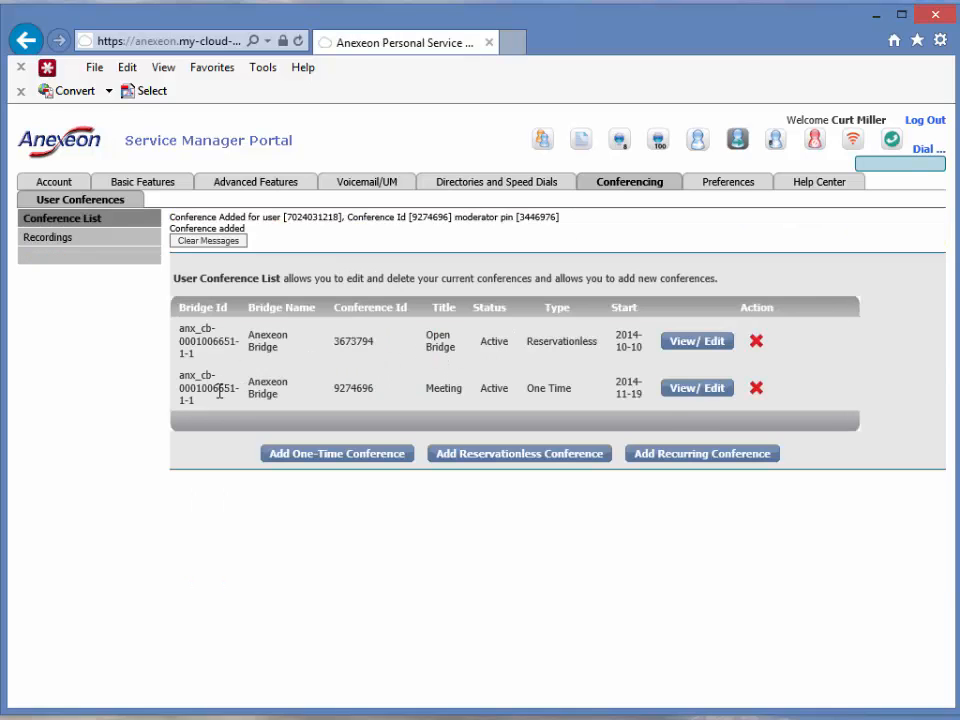
pyautogui.doubleClick(442, 390)
pyautogui.click(684, 393)
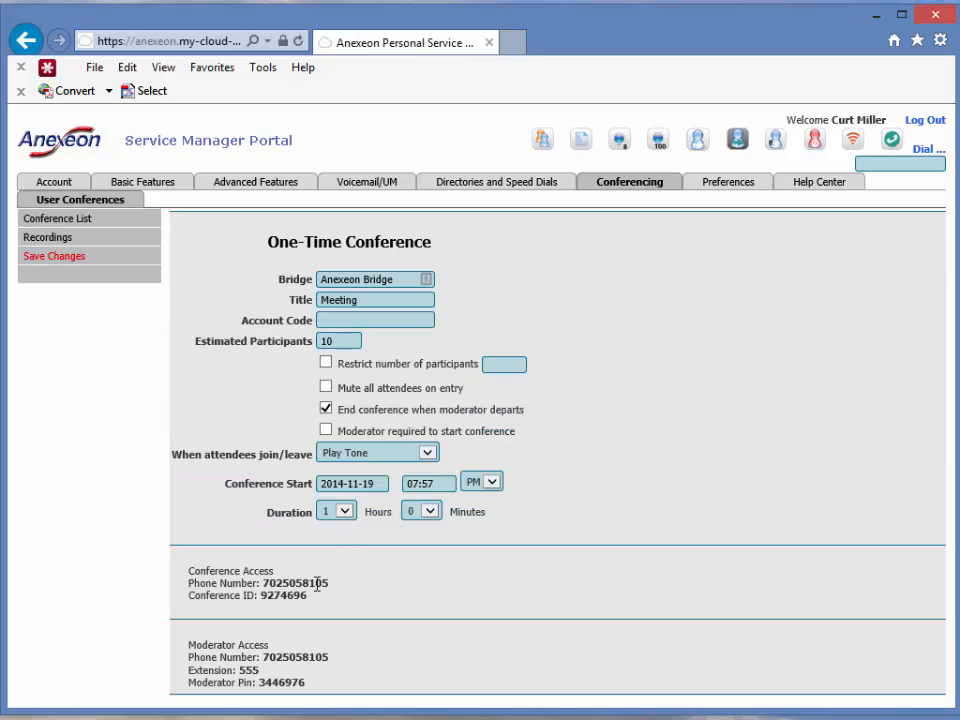
pyautogui.moveTo(310, 688); pyautogui.dragTo(182, 579)
pyautogui.click(296, 592)
pyautogui.moveTo(320, 678); pyautogui.dragTo(192, 649)
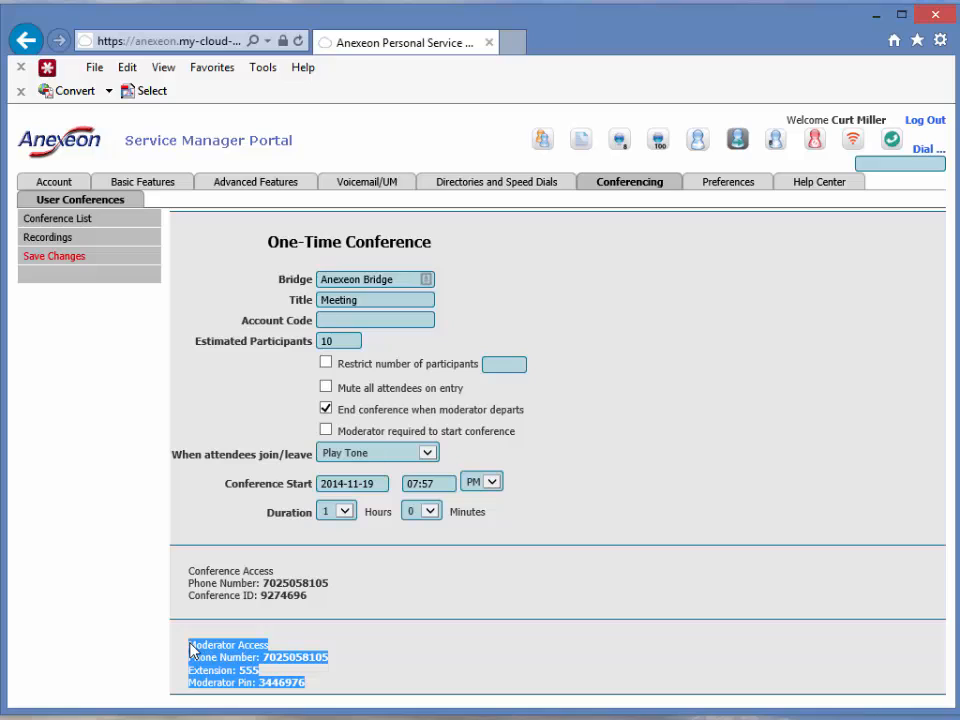
pyautogui.doubleClick(287, 658)
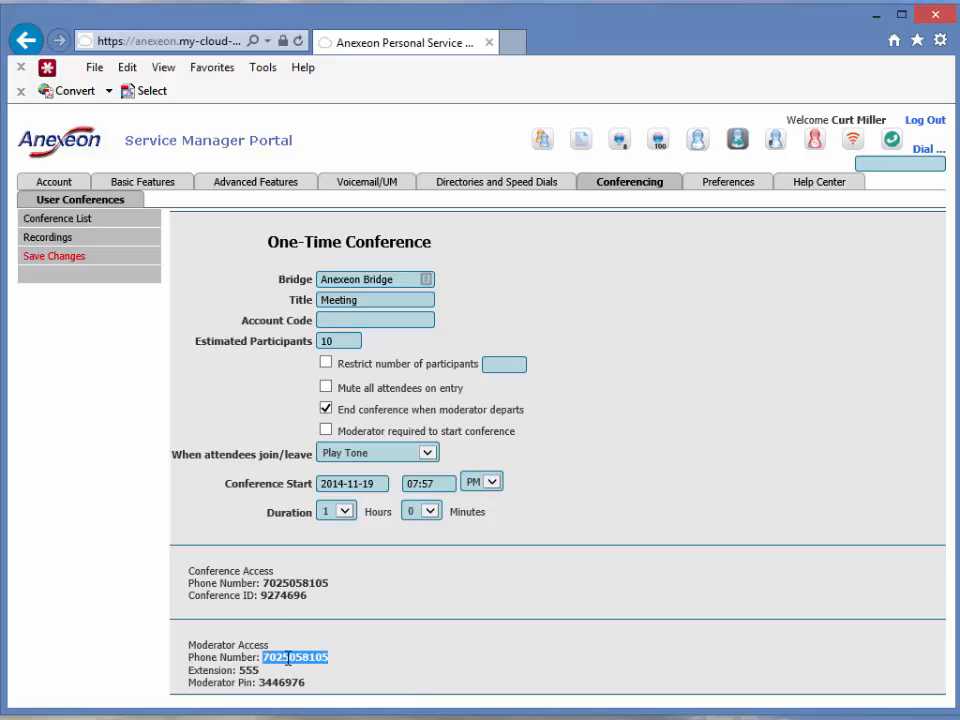
pyautogui.click(313, 657)
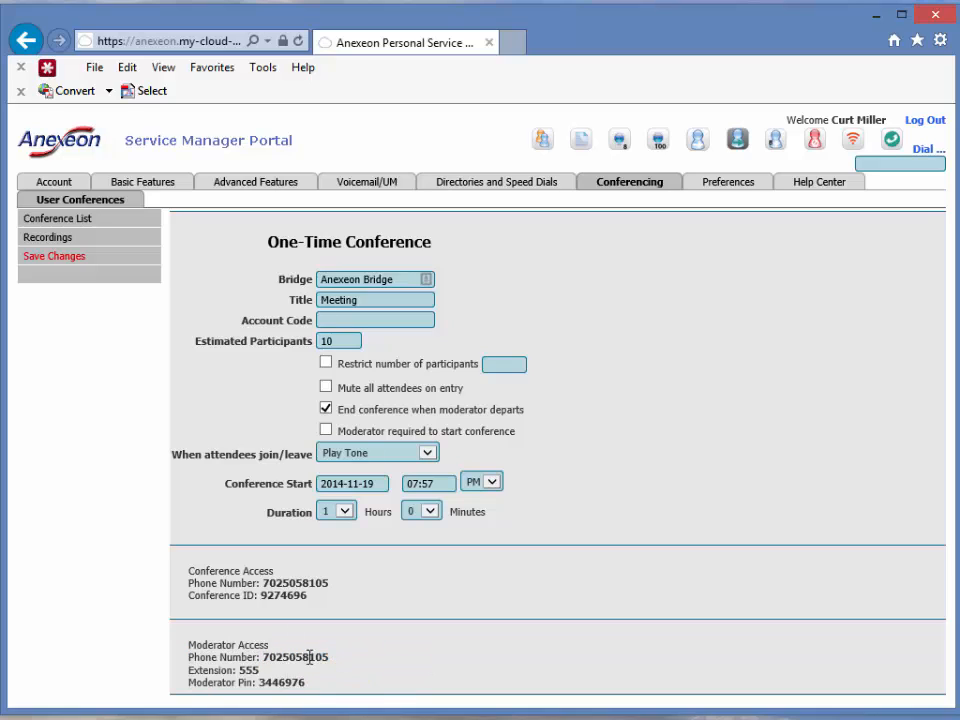
pyautogui.doubleClick(276, 683)
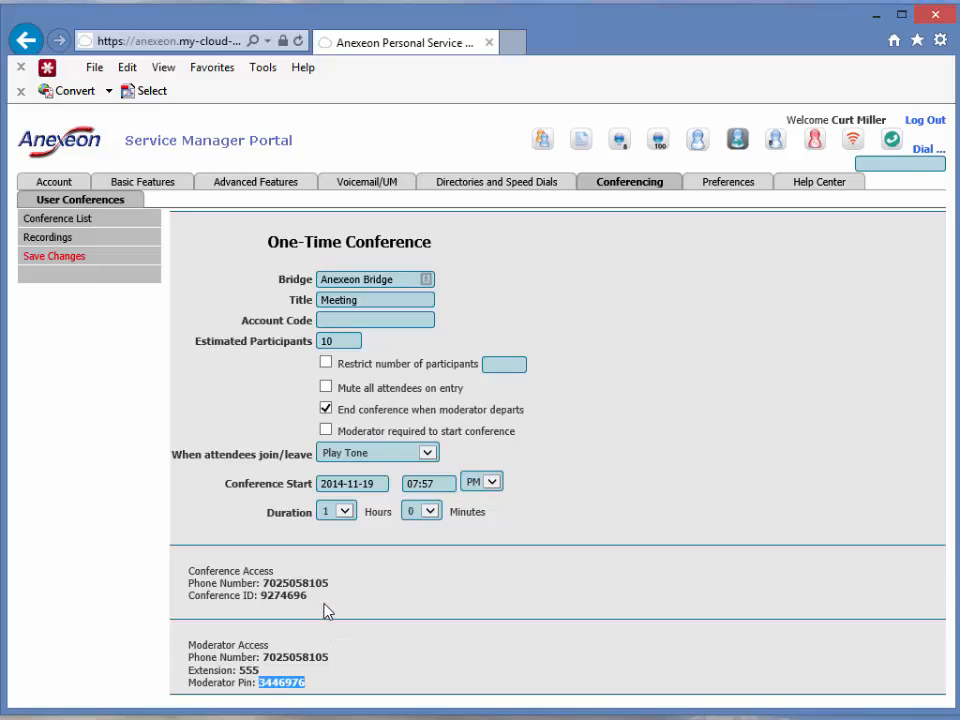
pyautogui.moveTo(333, 592); pyautogui.dragTo(197, 572)
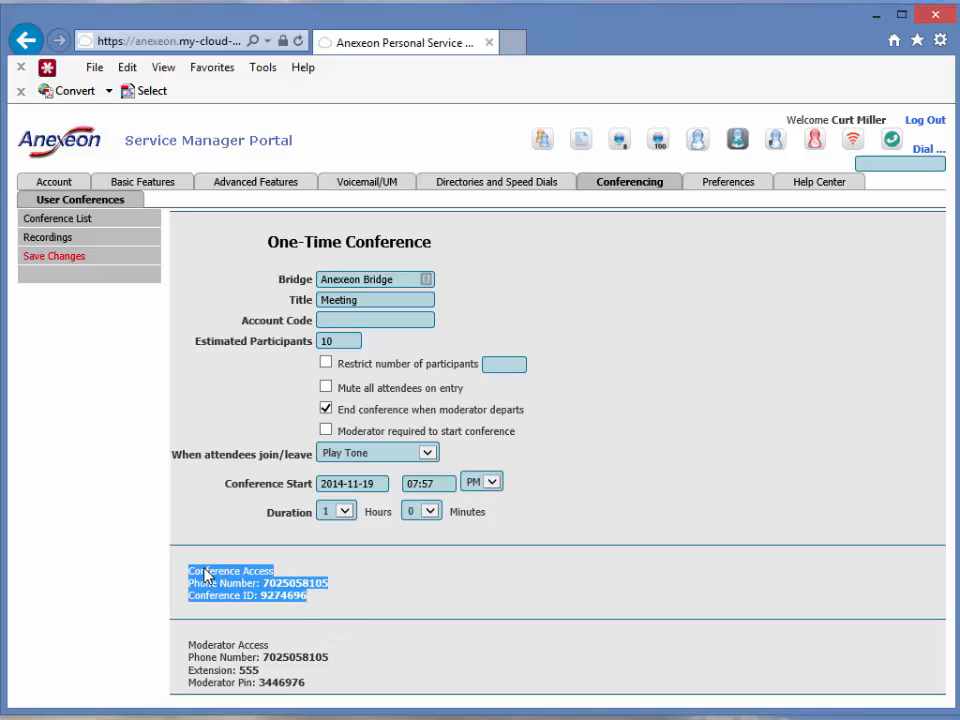
pyautogui.doubleClick(297, 583)
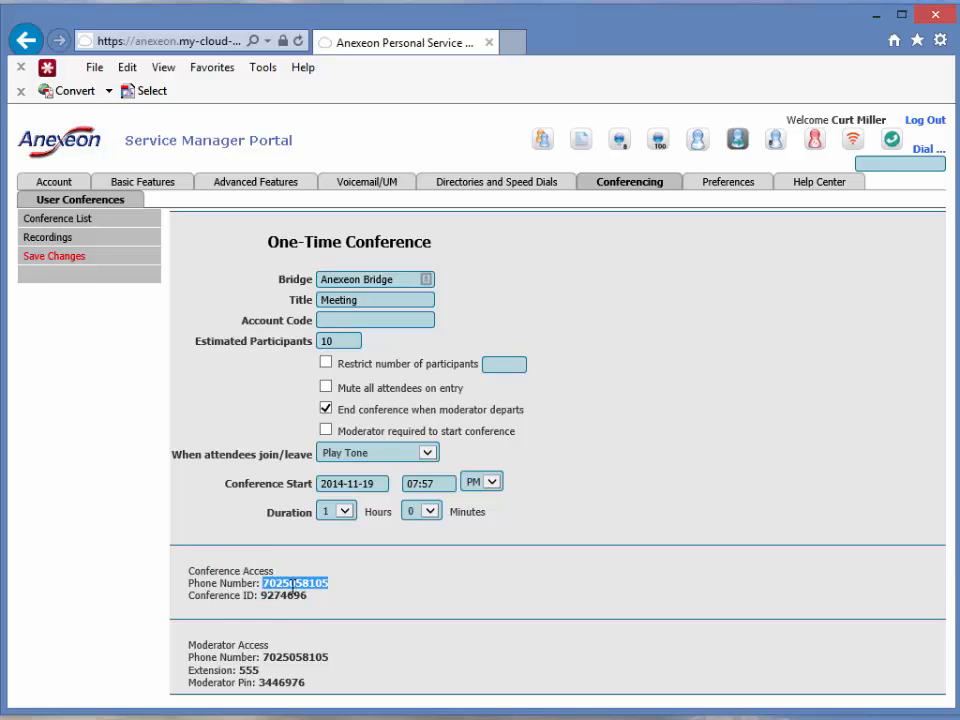
pyautogui.doubleClick(283, 596)
pyautogui.click(68, 220)
# Return to the conference list and delete the Meeting conference, confirming the deletion.
pyautogui.click(404, 546)
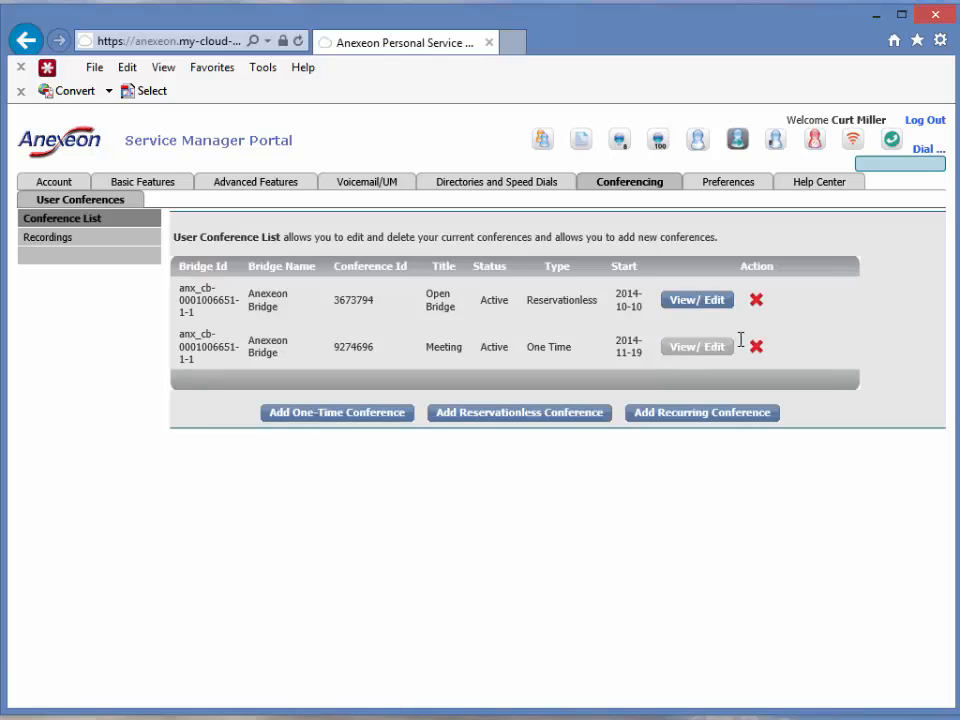
pyautogui.click(757, 348)
pyautogui.click(320, 541)
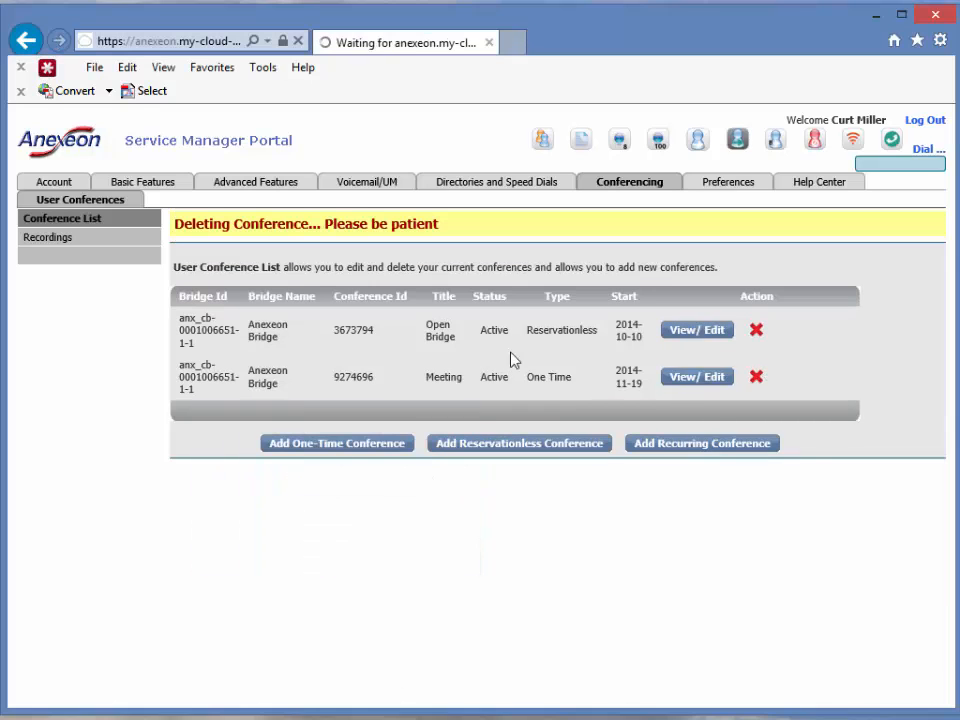
pyautogui.click(733, 186)
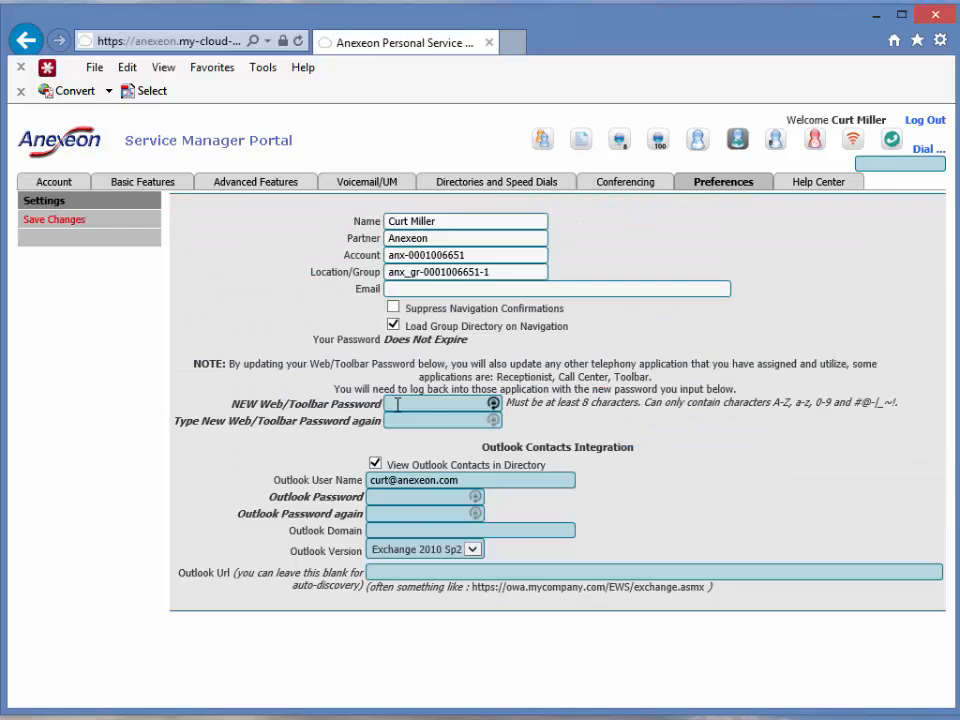
# Focus the new web password and repeat password fields on the Preferences page.
pyautogui.click(398, 403)
pyautogui.click(429, 421)
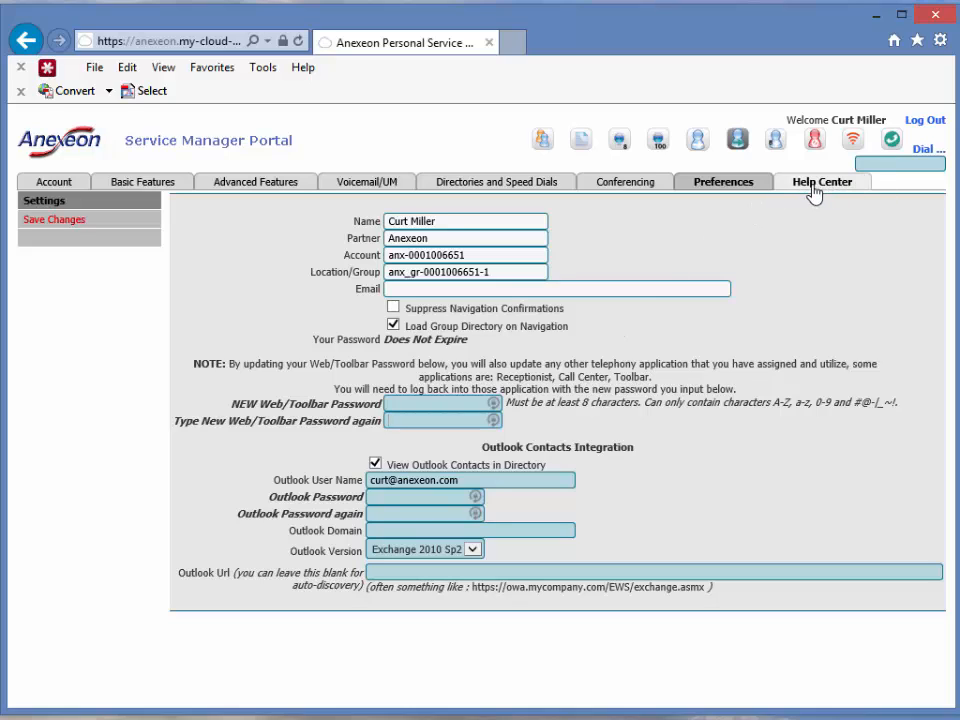
pyautogui.click(238, 192)
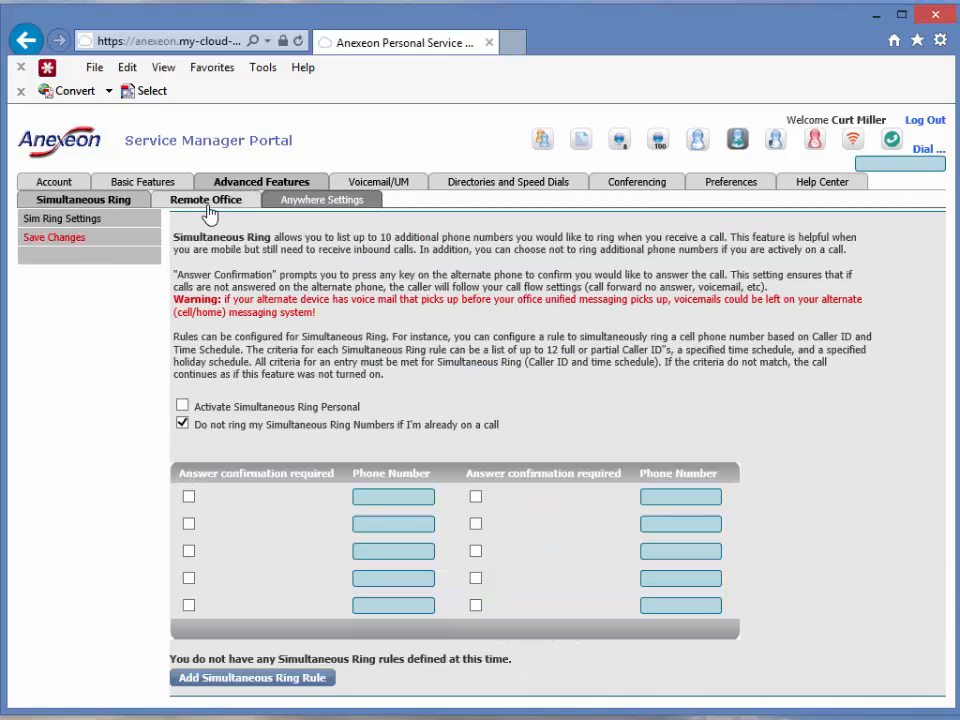
# Switch to the Remote Office subtab under Advanced Features and confirm.
pyautogui.click(207, 205)
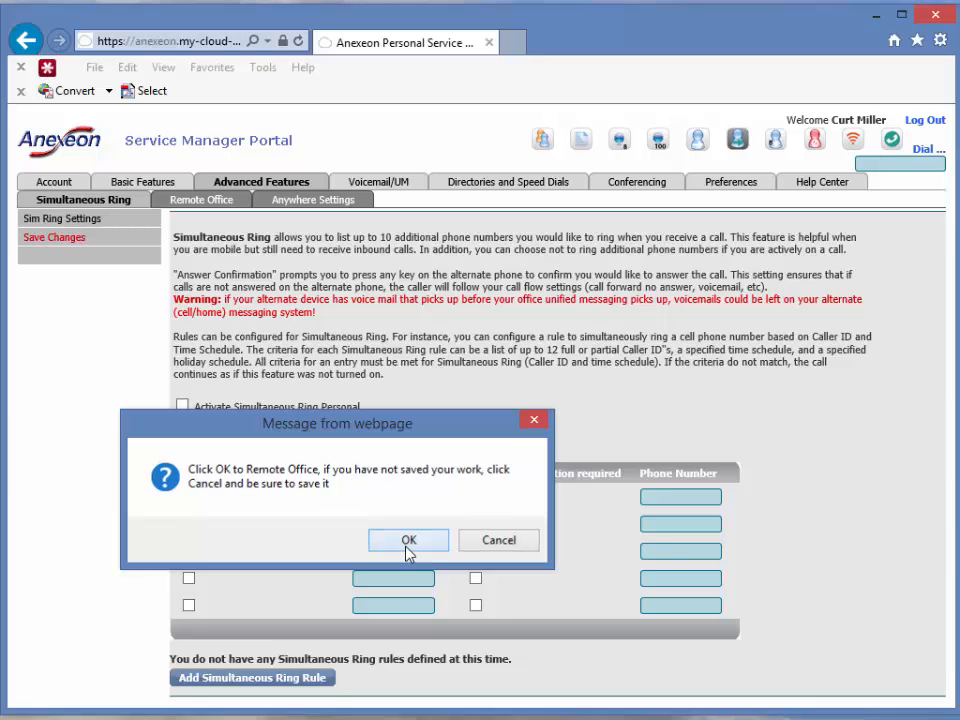
pyautogui.click(407, 543)
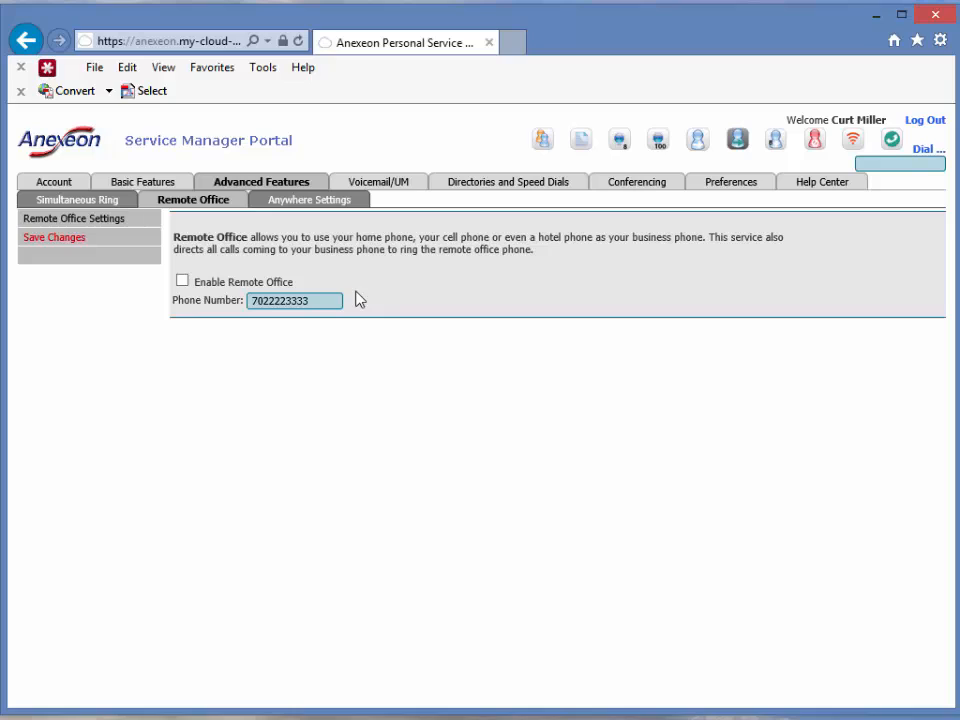
# Enable Remote Office, toggling the checkbox off and back on.
pyautogui.moveTo(319, 300); pyautogui.dragTo(216, 300)
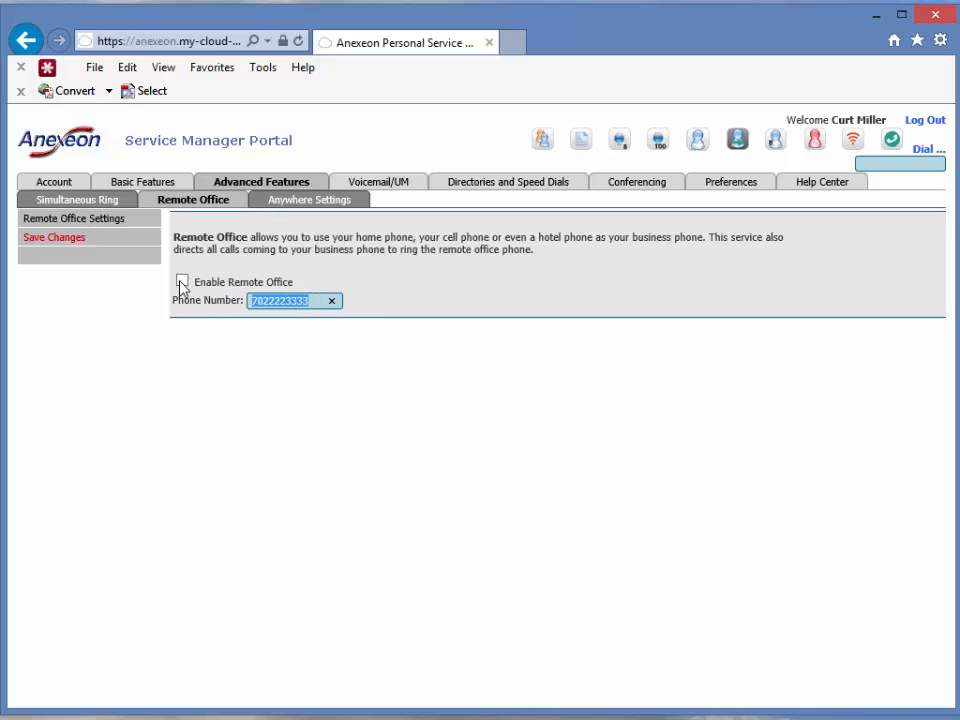
pyautogui.click(182, 282)
pyautogui.click(182, 282)
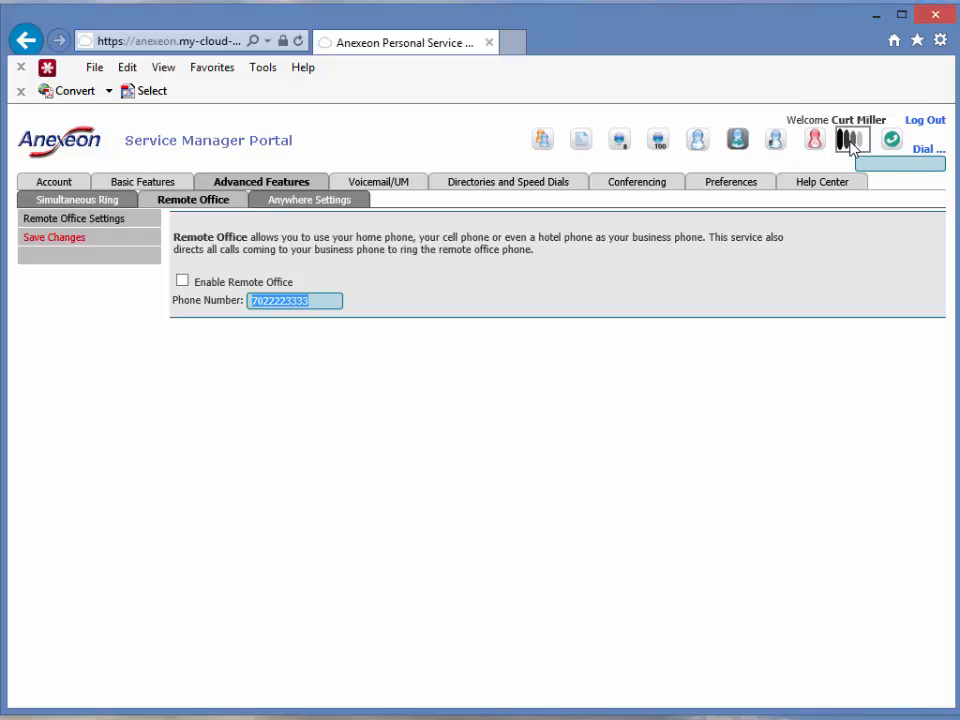
pyautogui.click(236, 280)
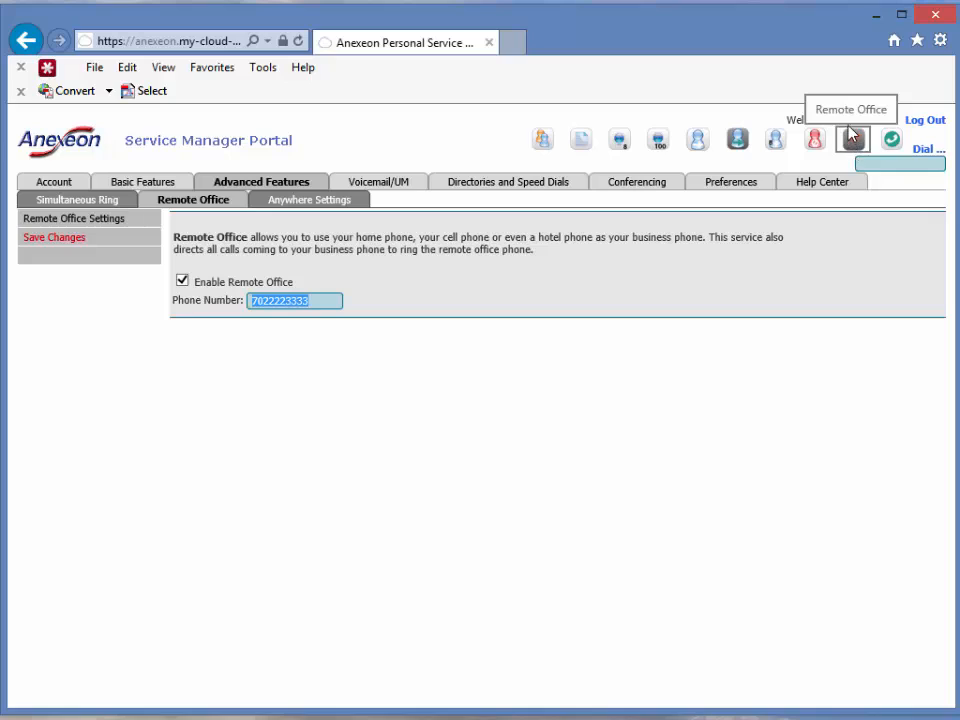
pyautogui.click(320, 304)
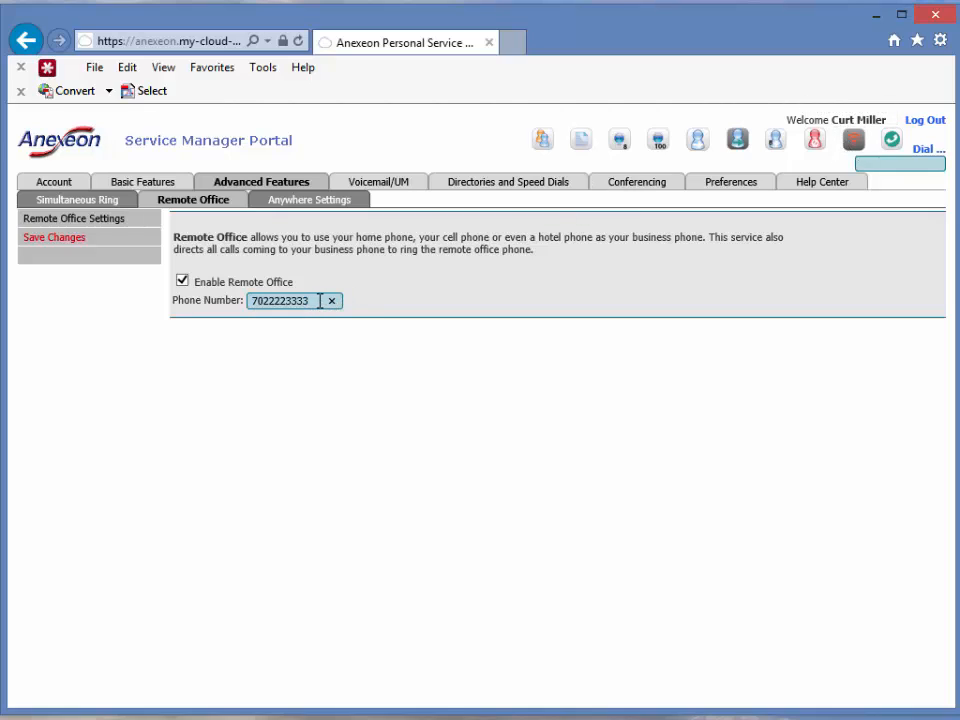
pyautogui.moveTo(316, 302); pyautogui.dragTo(208, 307)
pyautogui.click(316, 268)
# Check the remote phone and dial numbers, then turn Remote Office off from the toolbar.
pyautogui.moveTo(311, 303); pyautogui.dragTo(231, 298)
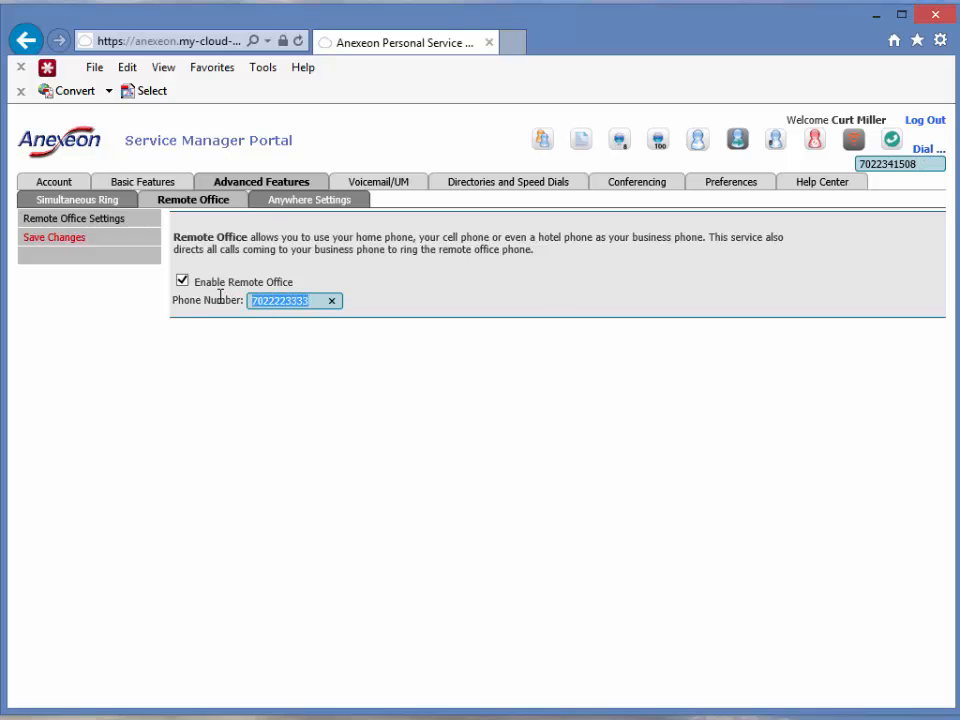
pyautogui.click(911, 166)
pyautogui.moveTo(911, 166); pyautogui.dragTo(843, 176)
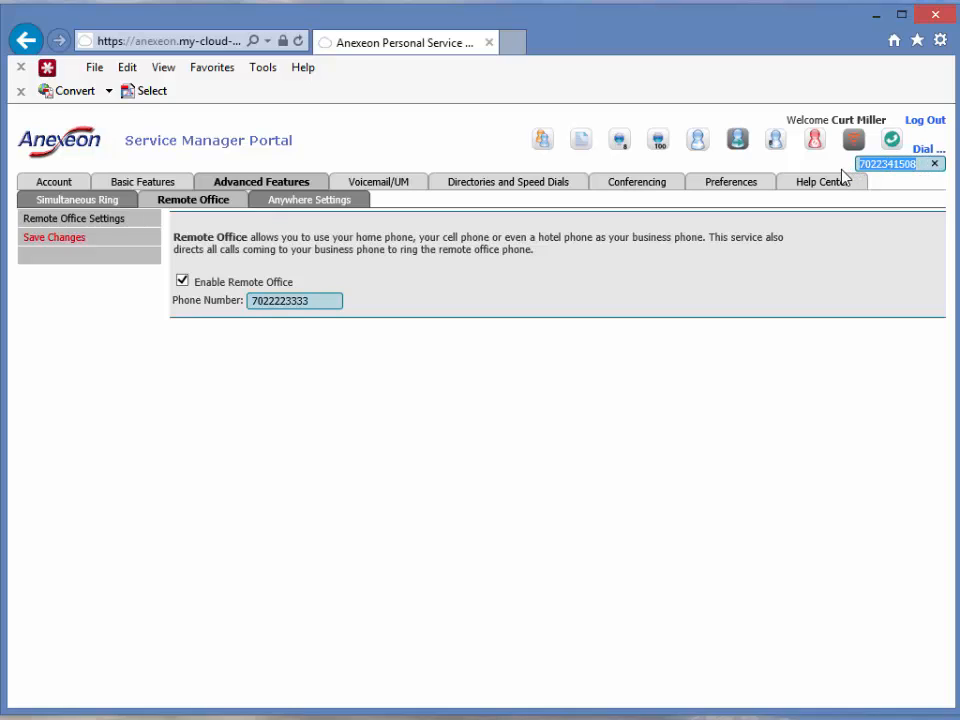
pyautogui.moveTo(321, 304); pyautogui.dragTo(250, 308)
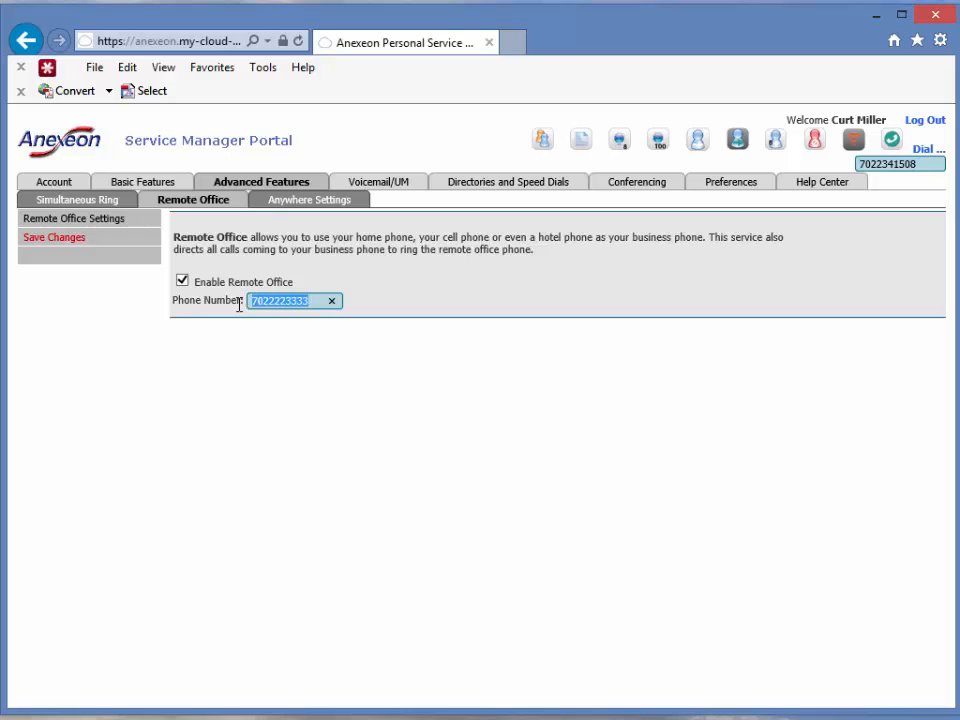
pyautogui.click(898, 166)
pyautogui.doubleClick(898, 166)
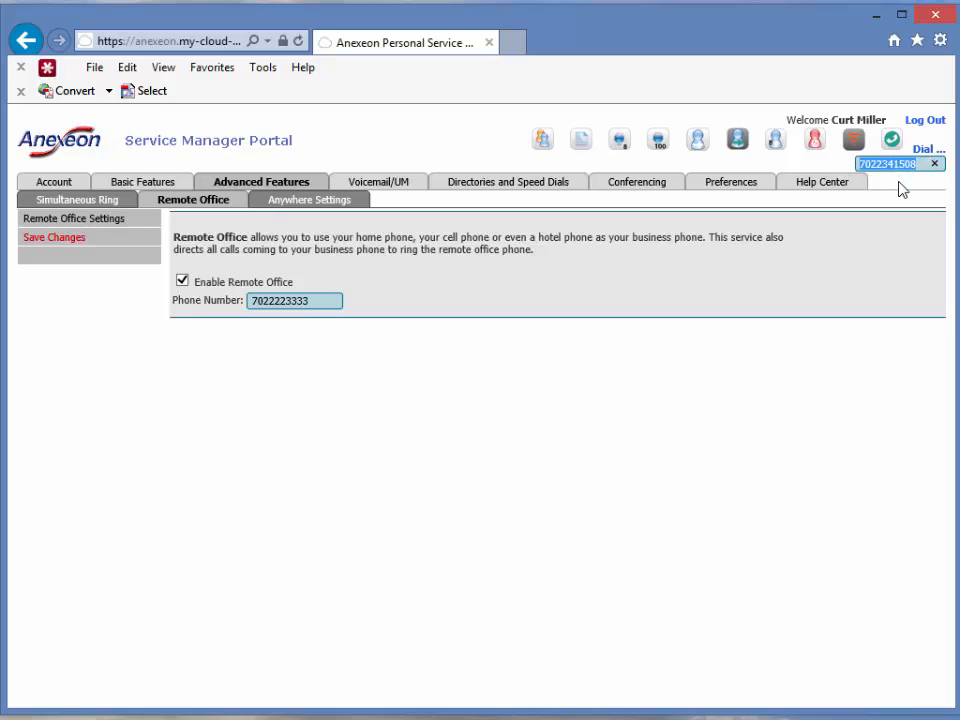
pyautogui.click(315, 301)
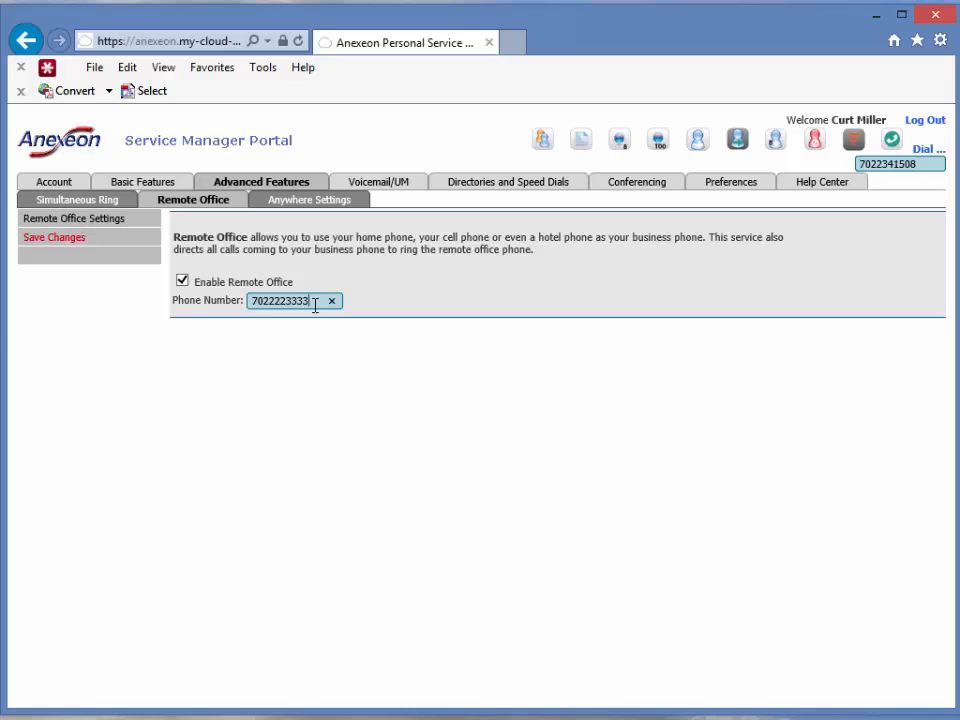
pyautogui.doubleClick(315, 301)
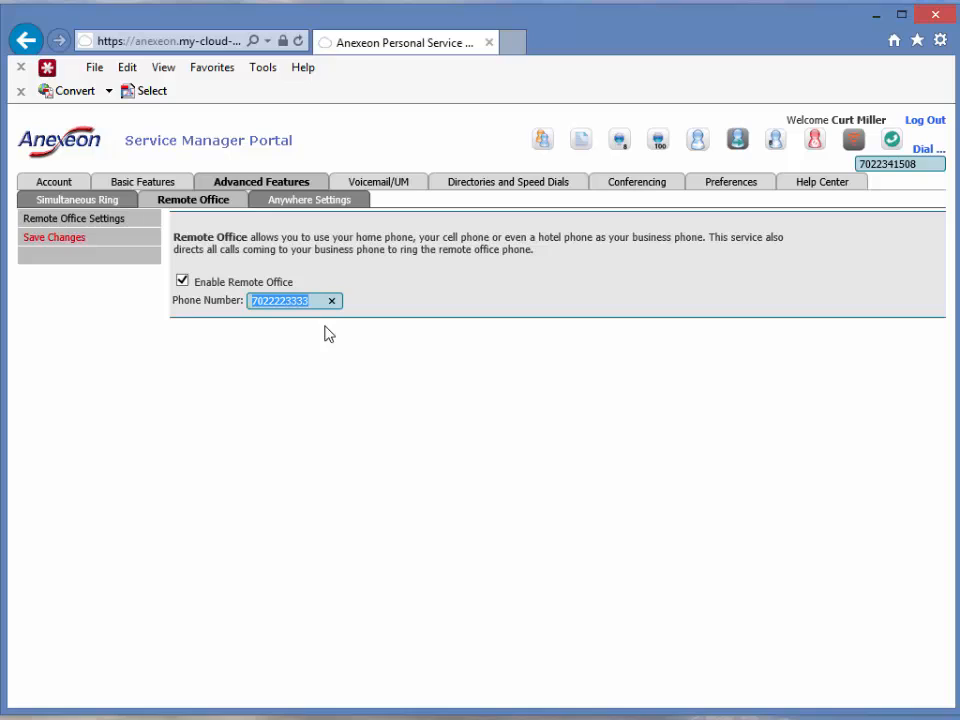
pyautogui.click(857, 143)
# View the company Directory, then switch to Call History, confirming each switch.
pyautogui.click(543, 142)
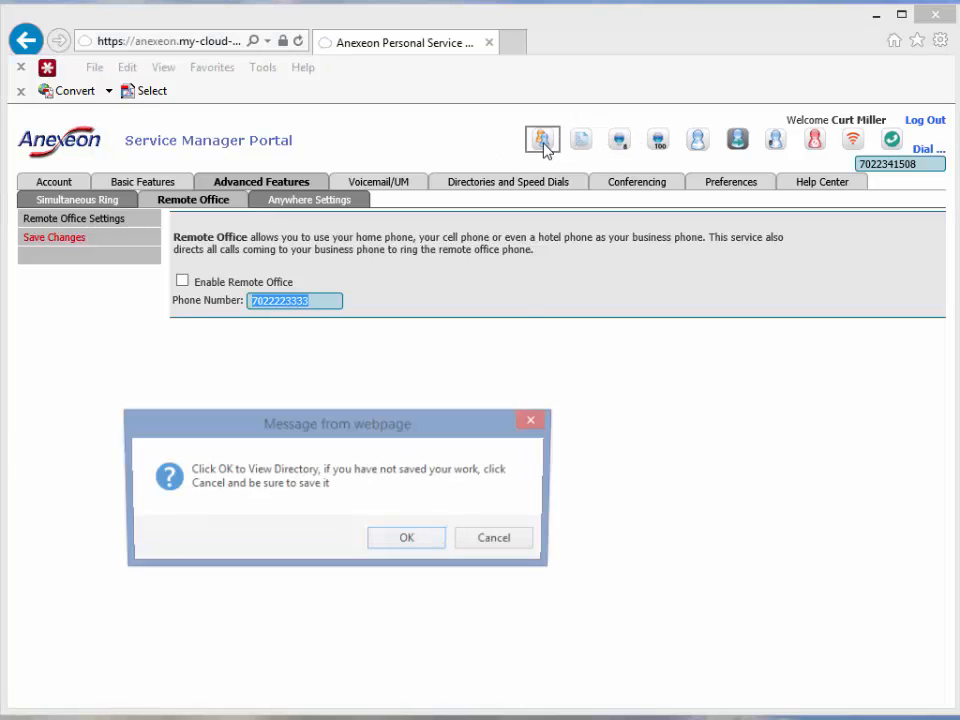
pyautogui.click(407, 540)
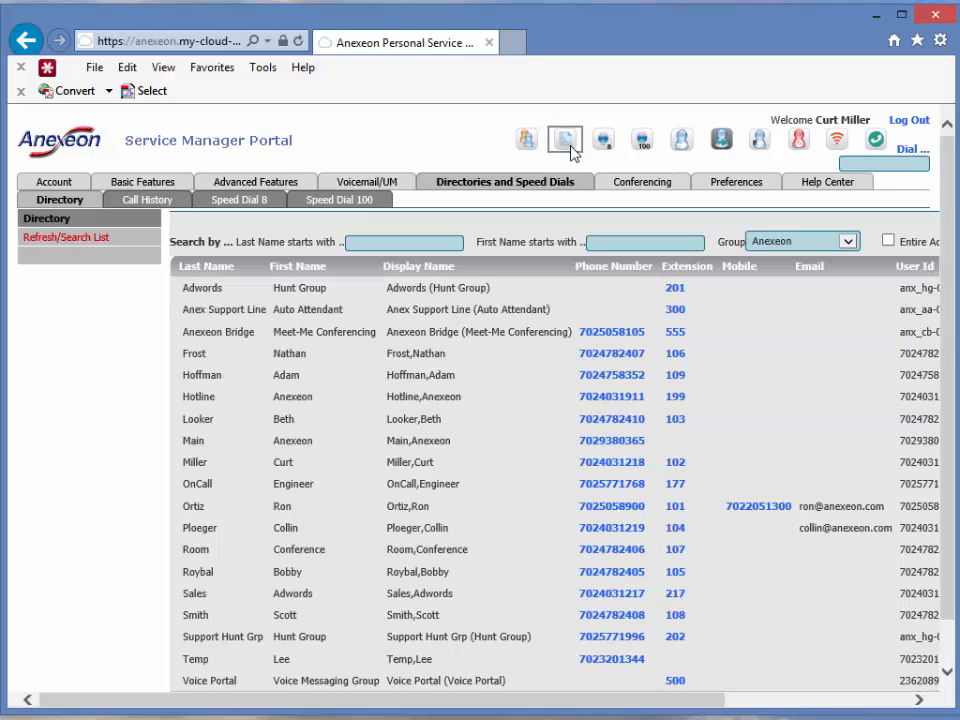
pyautogui.click(568, 142)
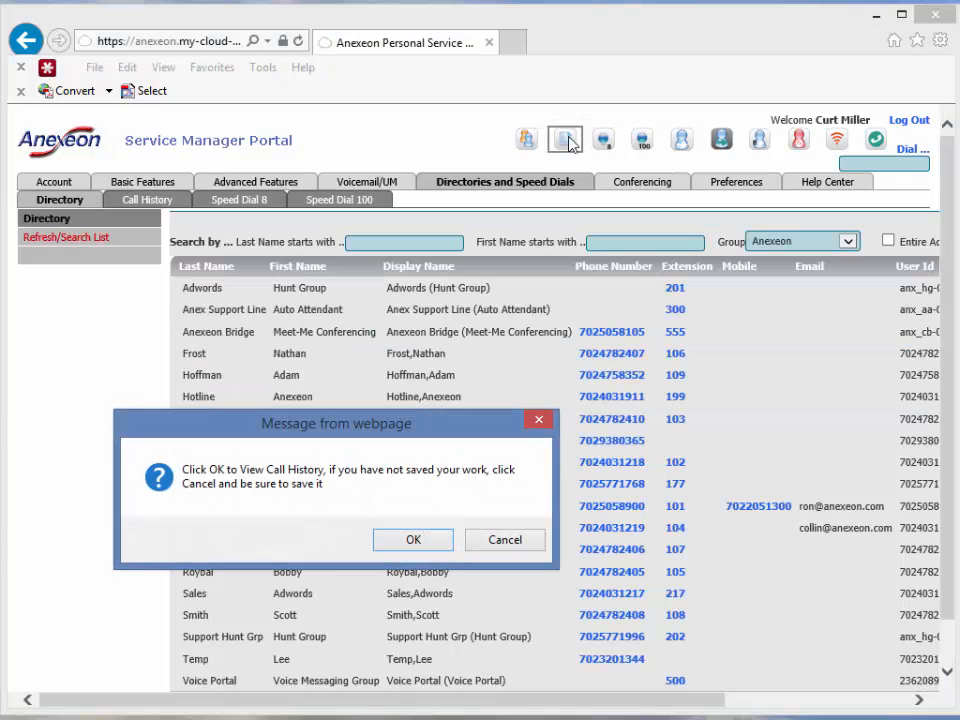
pyautogui.click(394, 540)
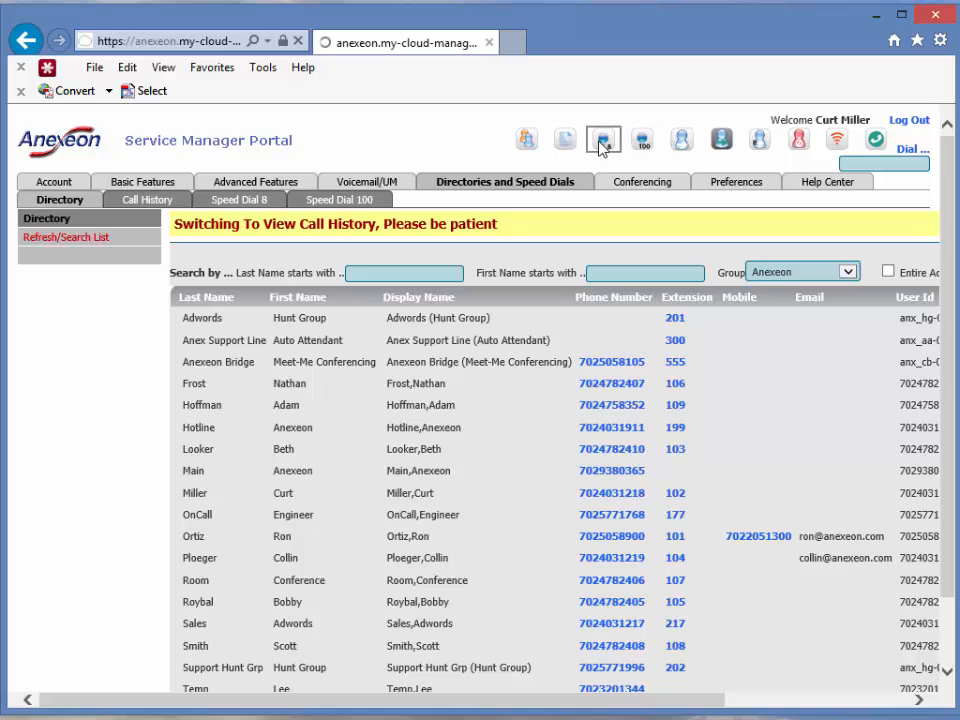